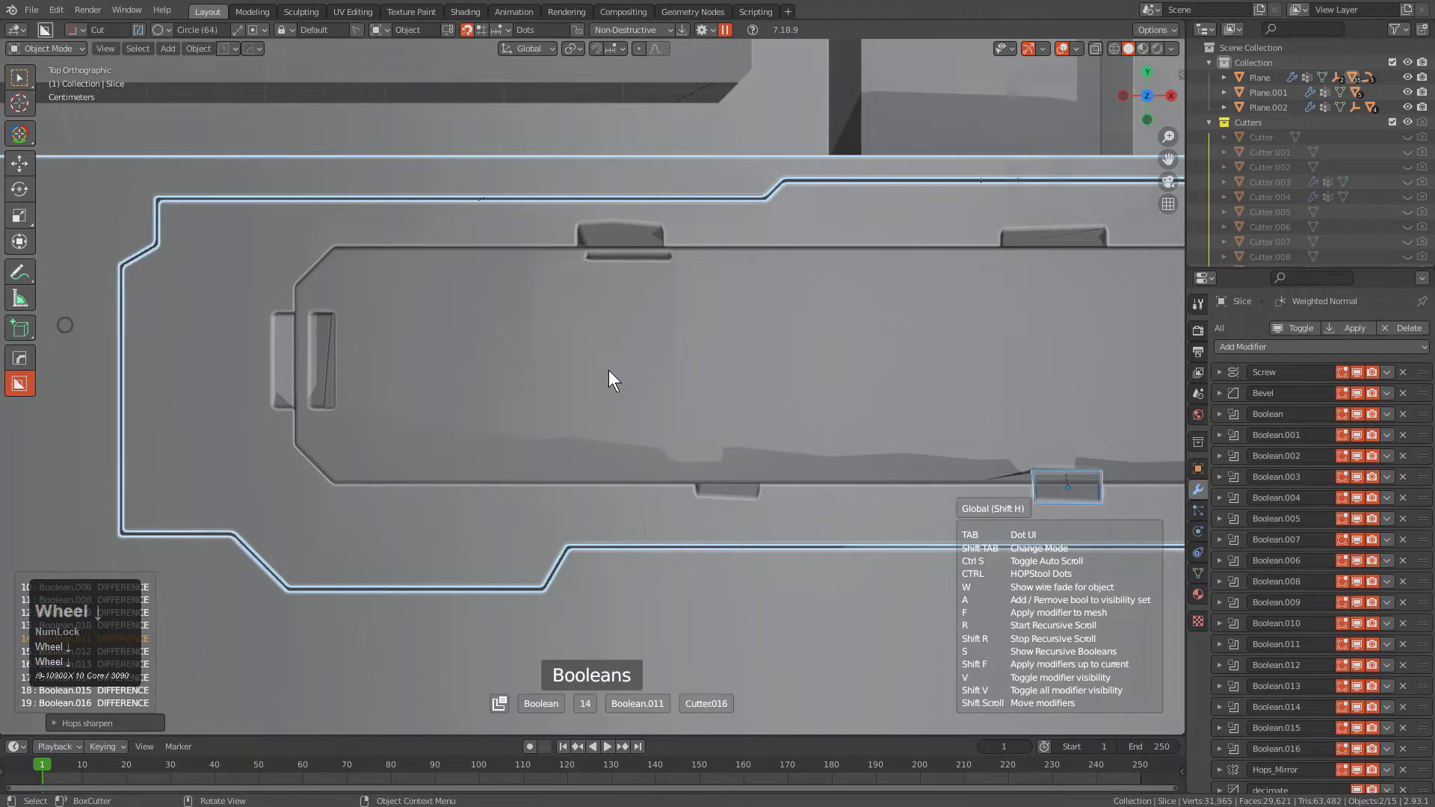
Reveal the long panel inset through the Boolean scroll and add a vertical loop cut below its upper notch in Edit Mode
left_click(609, 370)
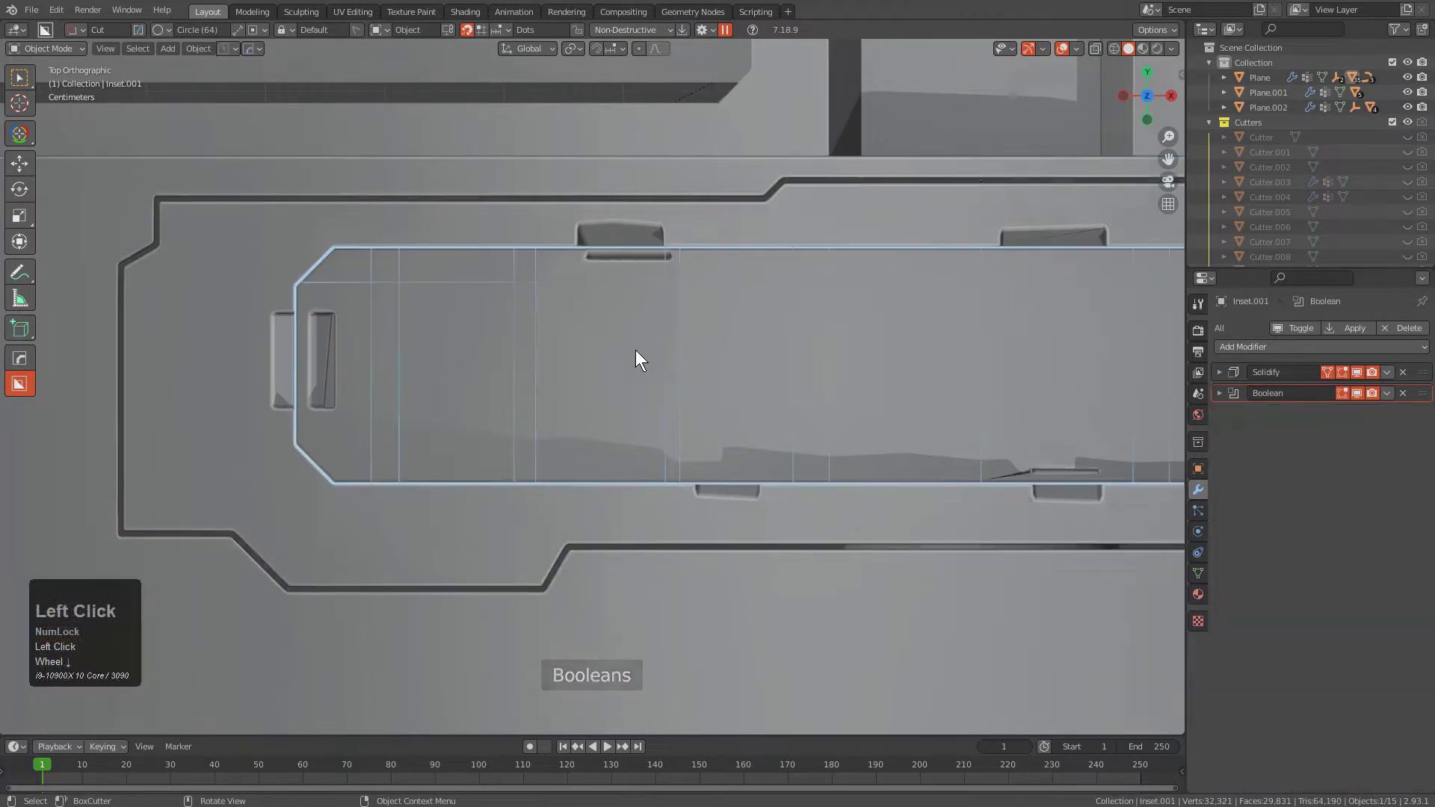
middle_click_drag(640, 358, 650, 397, "shift")
scroll(624, 352, "up", 2)
key("Tab")
key("ctrl+r")
left_click(603, 334)
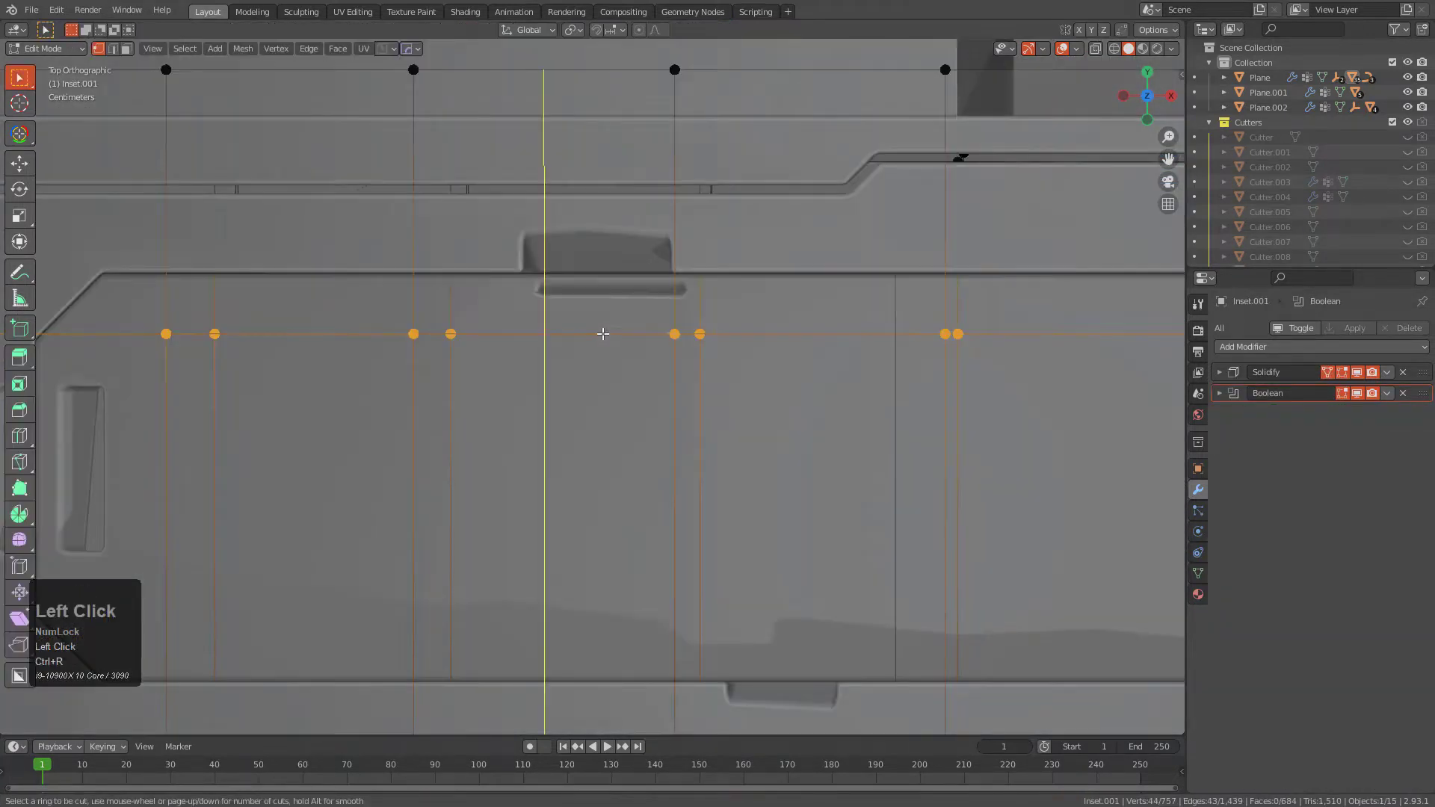
left_click(628, 340)
scroll(647, 338, "down", 2)
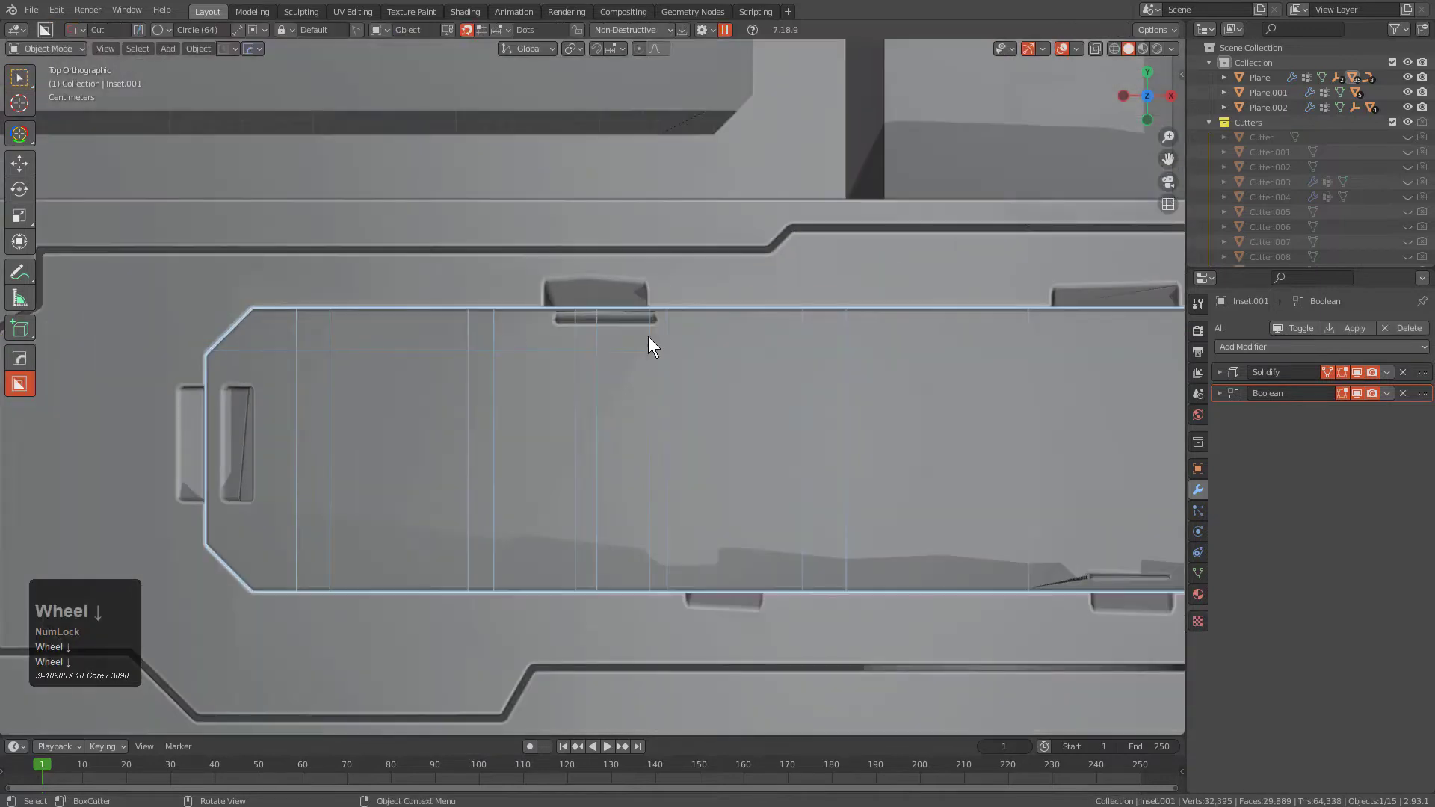
Reselect the Slice body, scroll through its booleans to bring back the Inset.001 object, and open it in Edit Mode
key("Tab")
key("1")
scroll(595, 390, "up", 1)
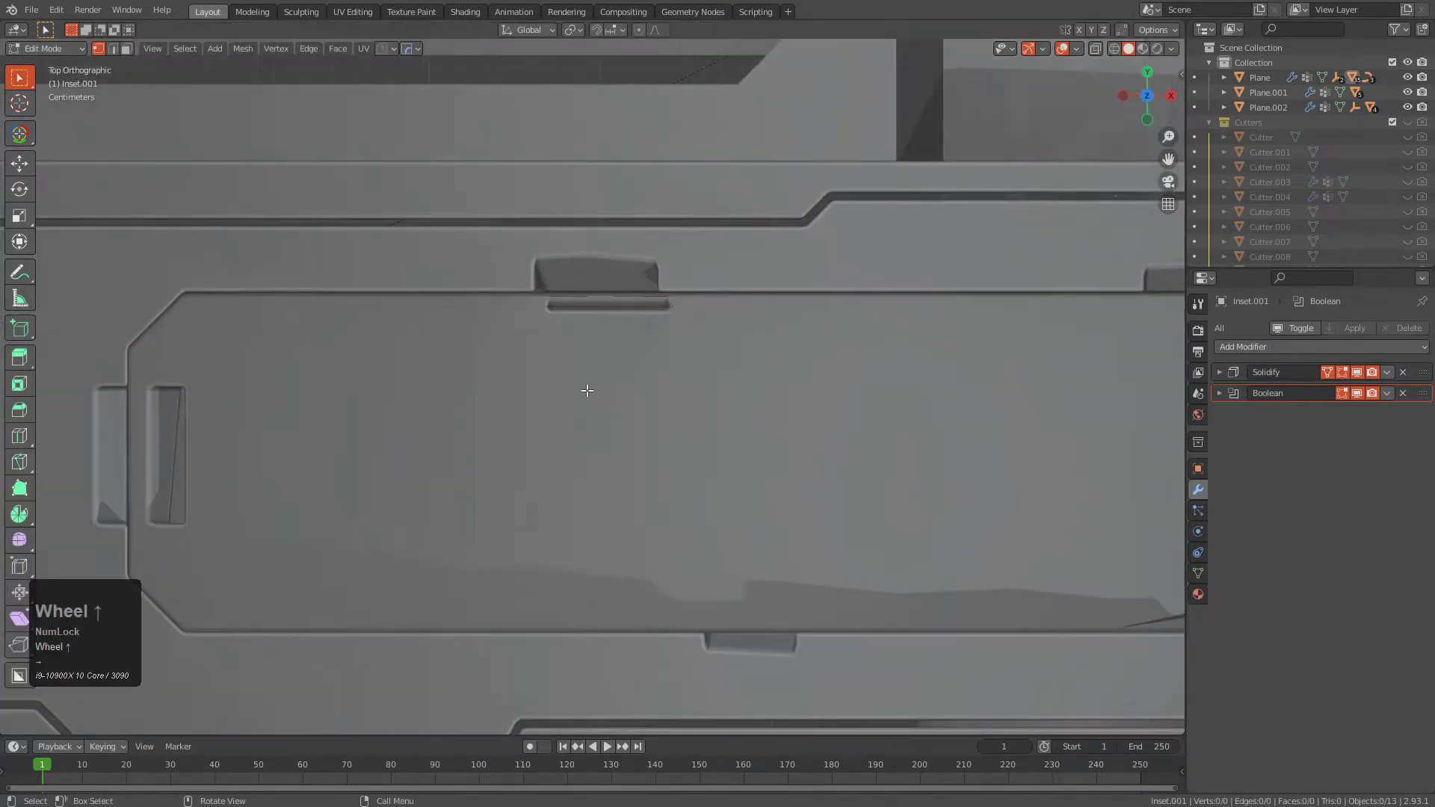
scroll(590, 388, "down", 1)
key("Tab")
key("q")
left_click(590, 389)
left_click(716, 384)
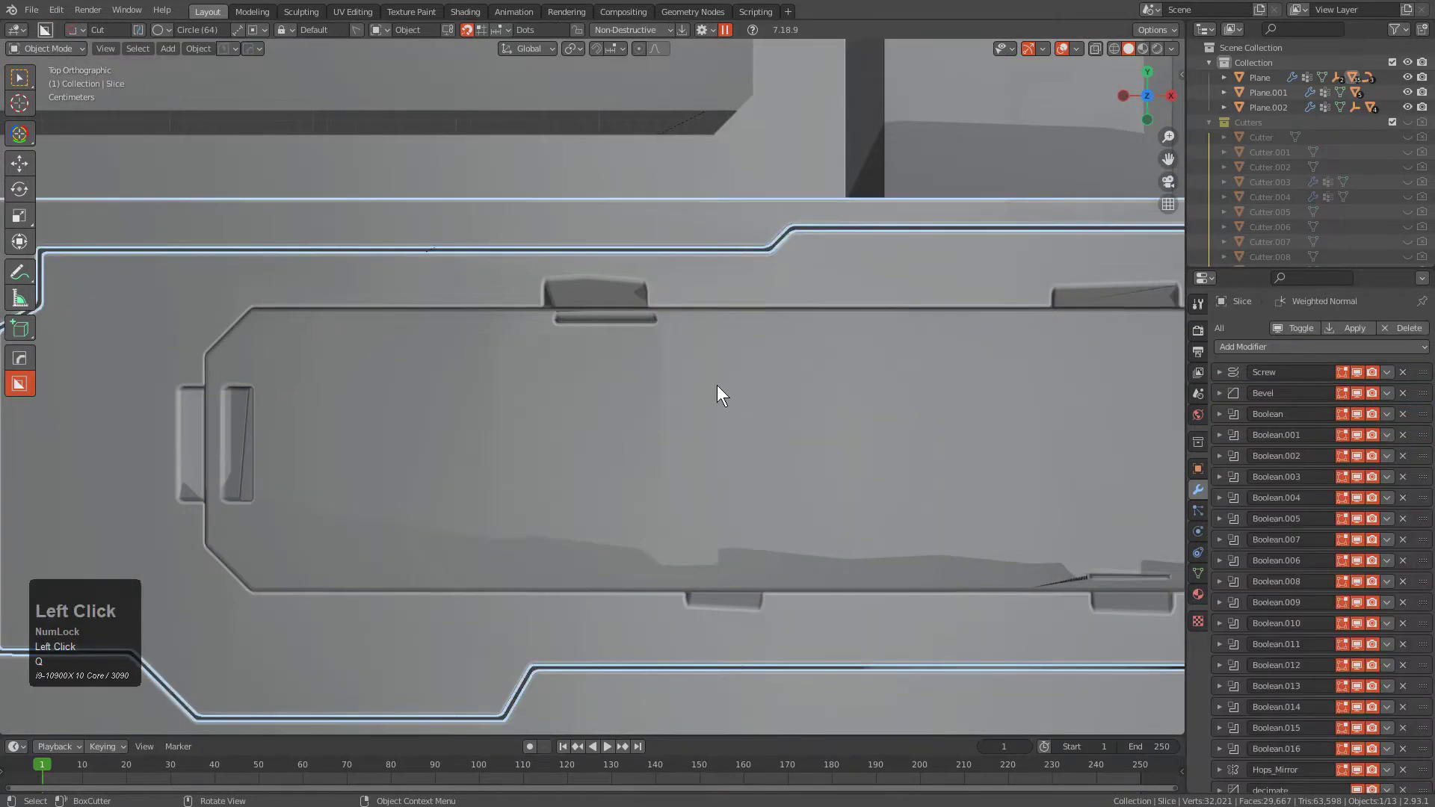
key("q")
left_click(699, 394)
scroll(696, 390, "down", 2)
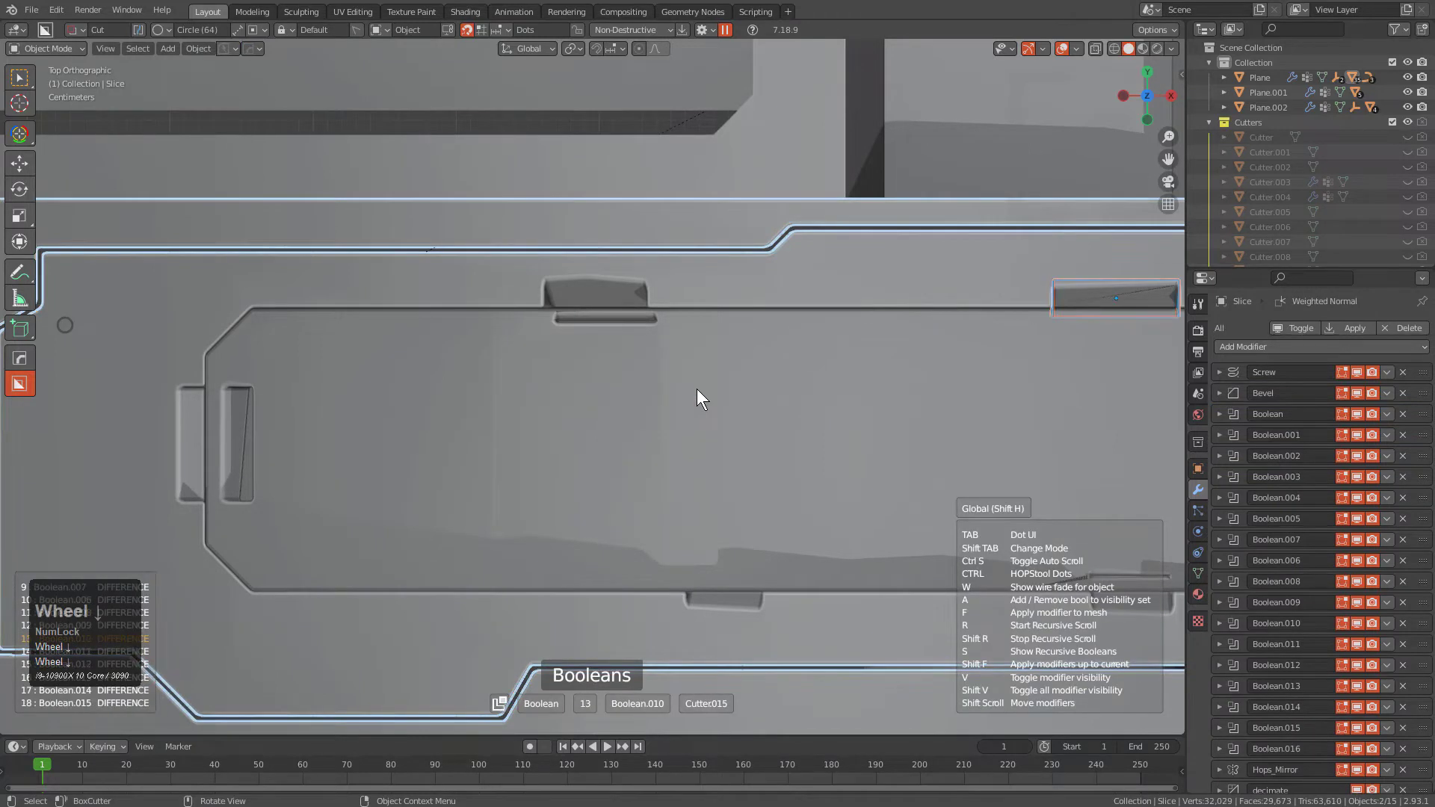
left_click(697, 388)
key("Tab")
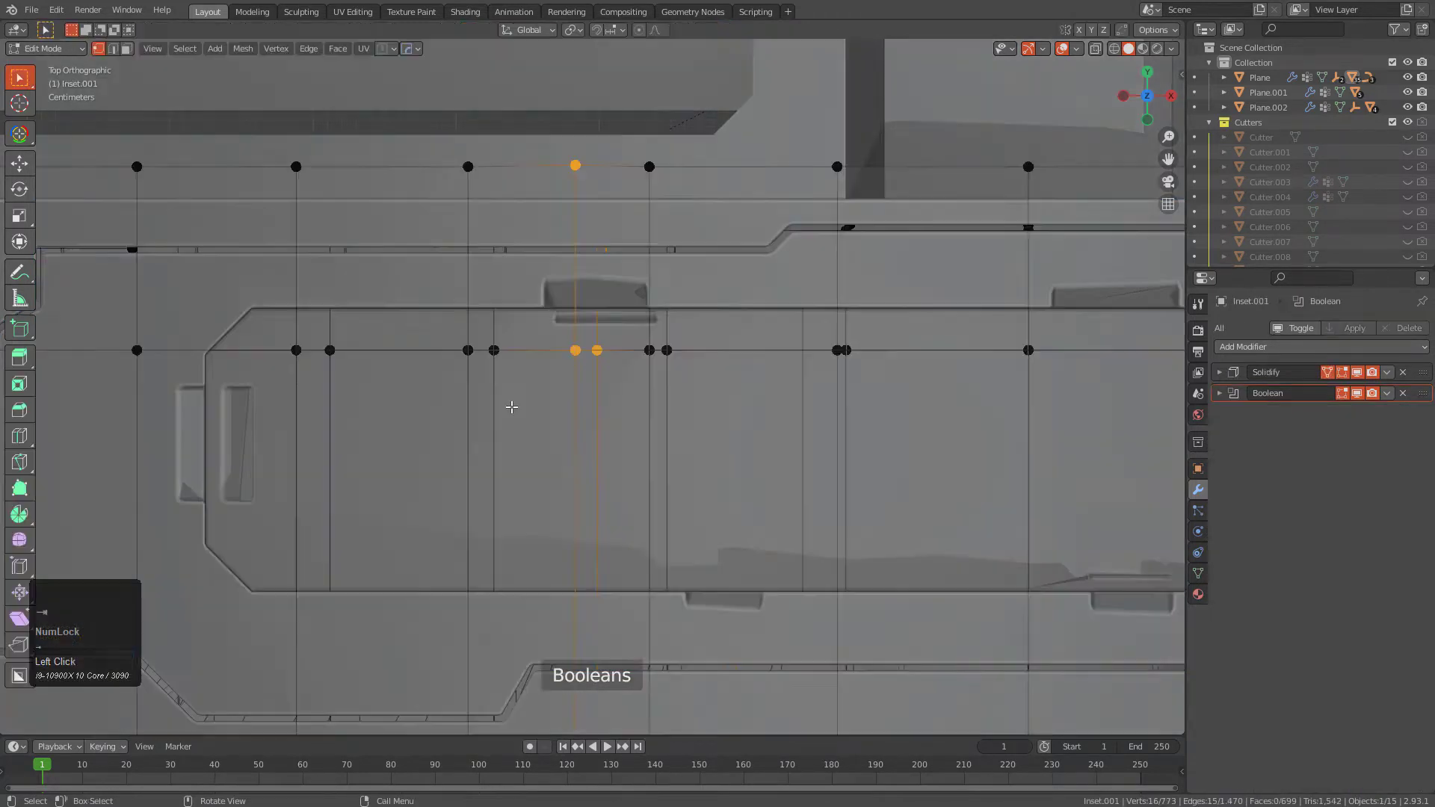
Try sliding the vertical edge loop just before the upper notch along the inset, and undo the slide
key("2")
left_click(497, 408, "alt")
key("g")
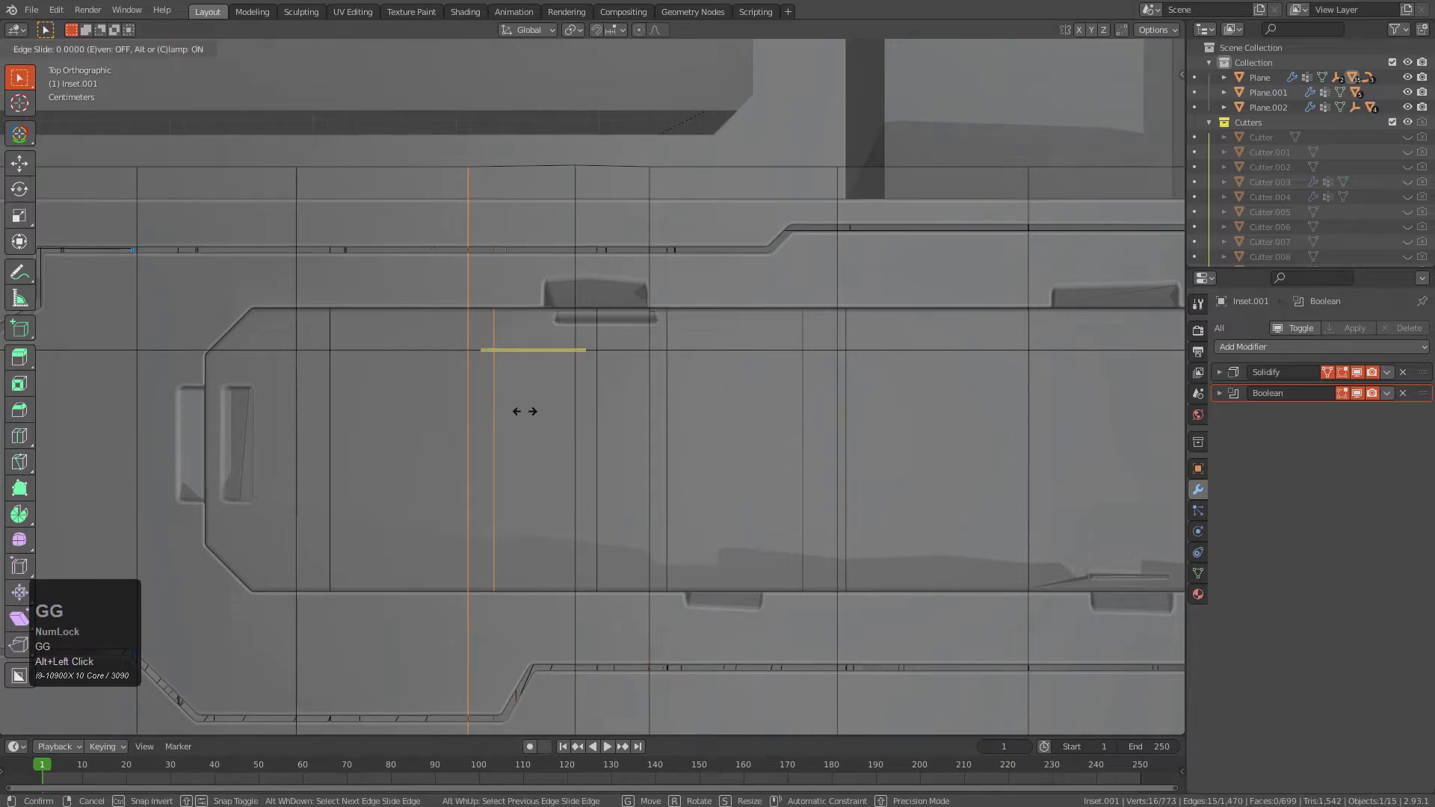
left_click(531, 412)
key("ctrl+z")
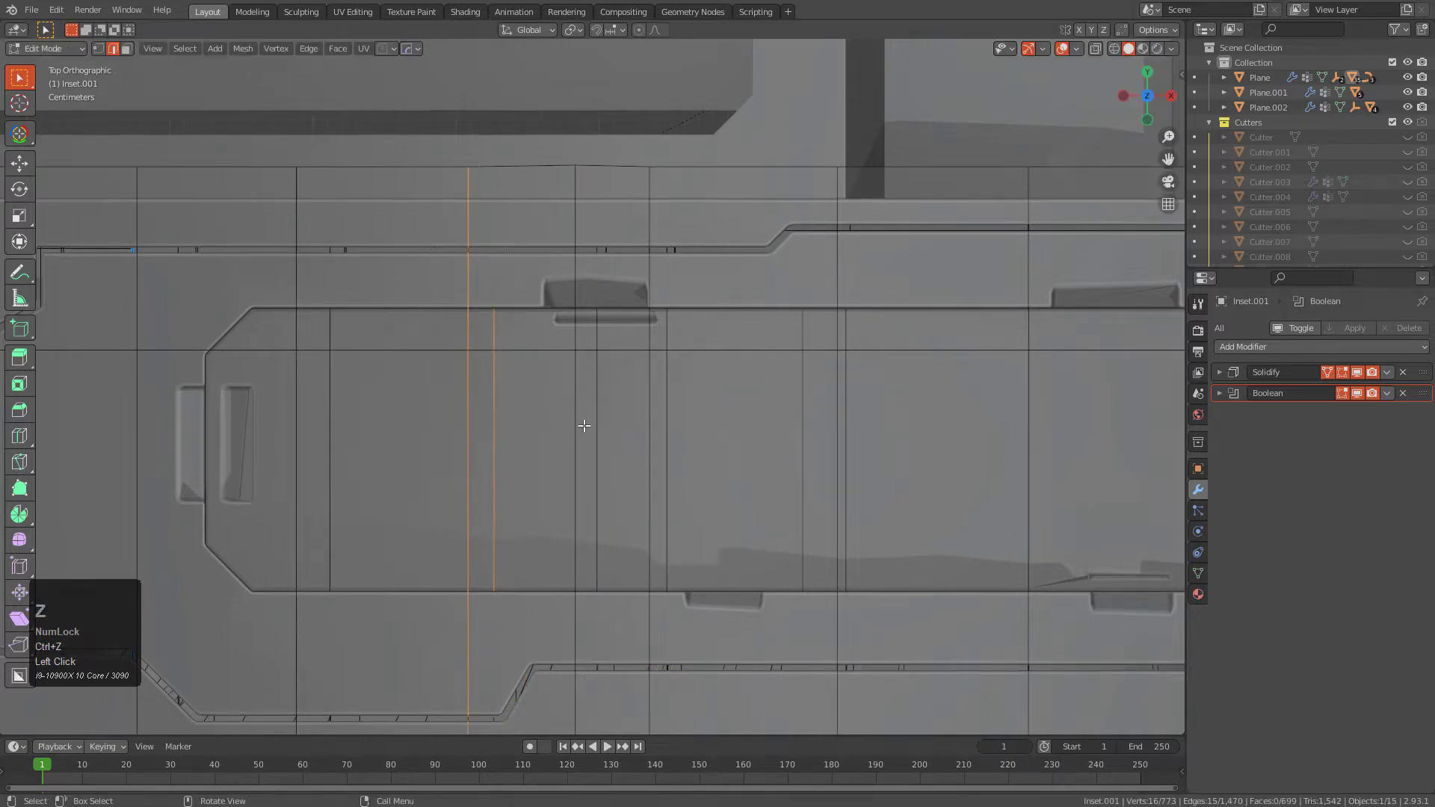
Dissolve the added vertical edge loop below the inset's upper notch
left_click(576, 426, "alt")
key("ctrl+x")
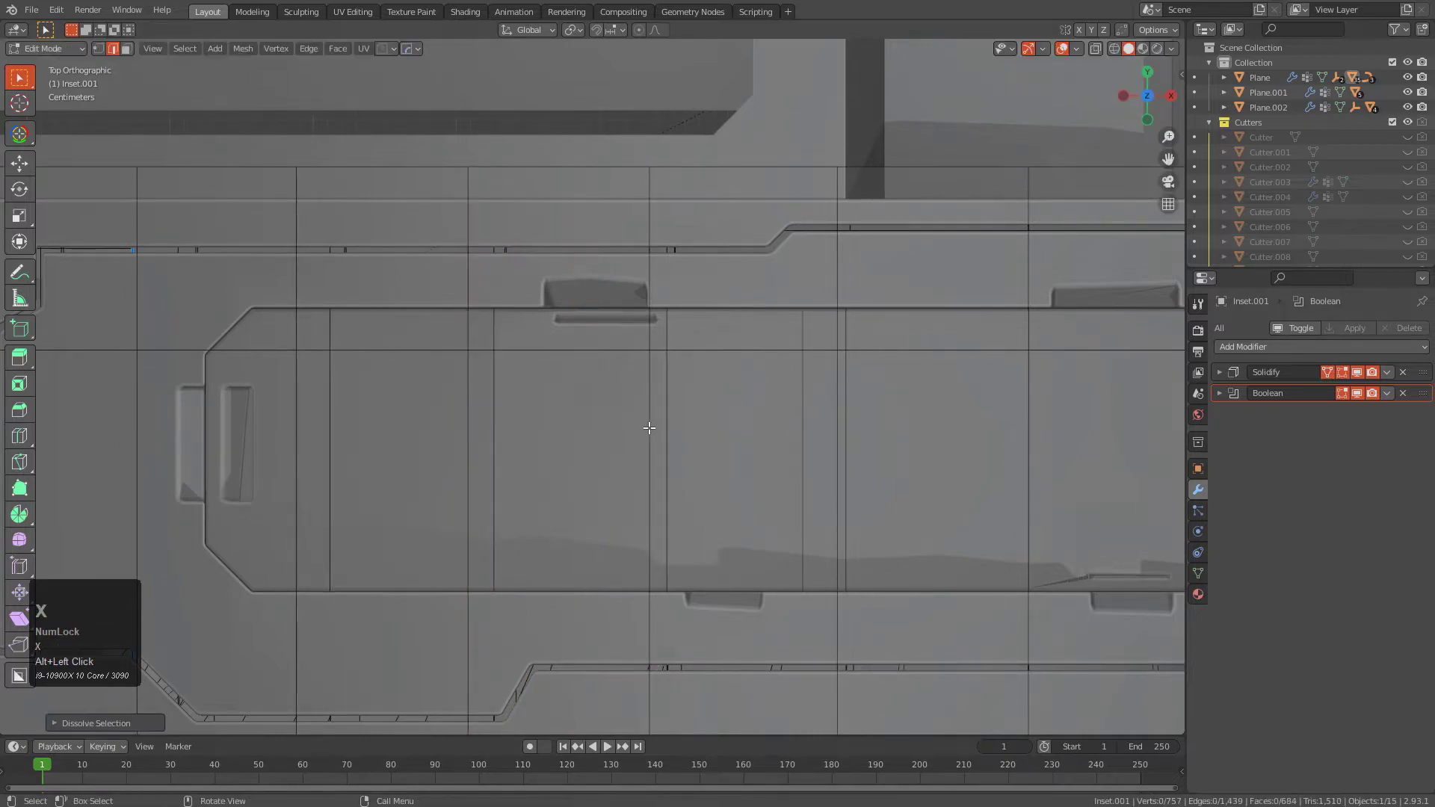
scroll(762, 211, "down", 3)
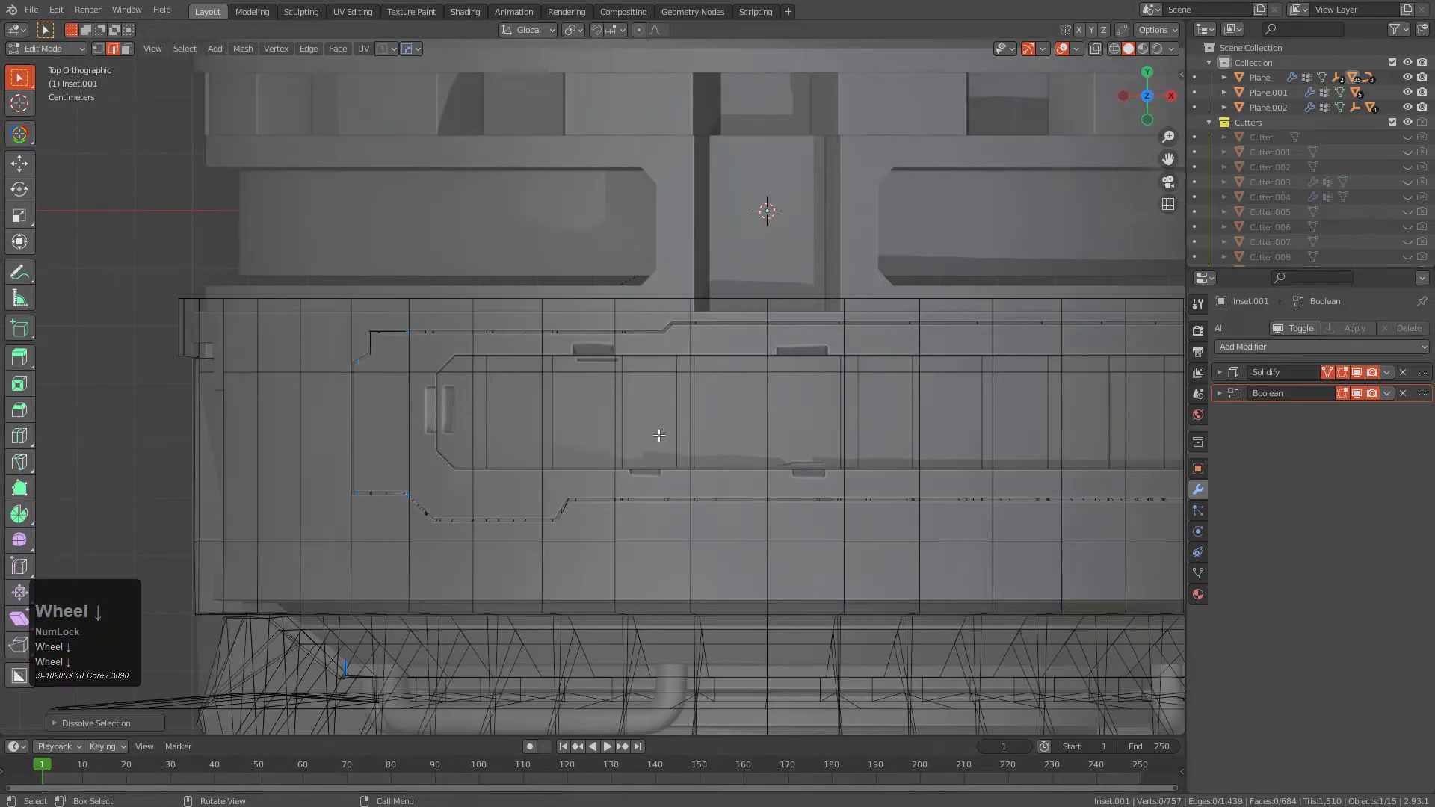
Isolate the inset object in local view, hide its Solidify and Boolean modifiers in the viewport, and enter Edit Mode
middle_click_drag(762, 212, 716, 388)
scroll(716, 389, "down", 2)
key("Tab")
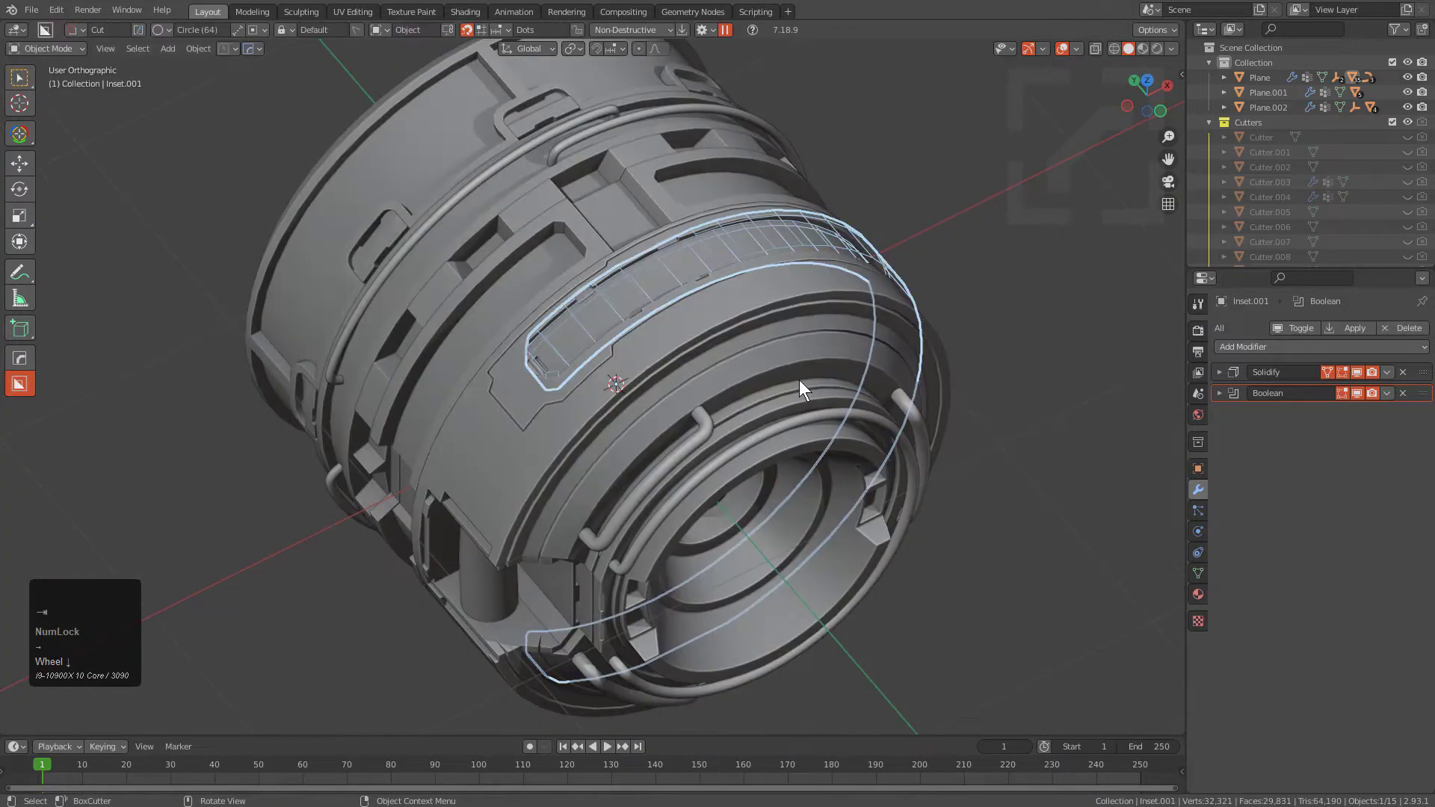
key("KP_Divide")
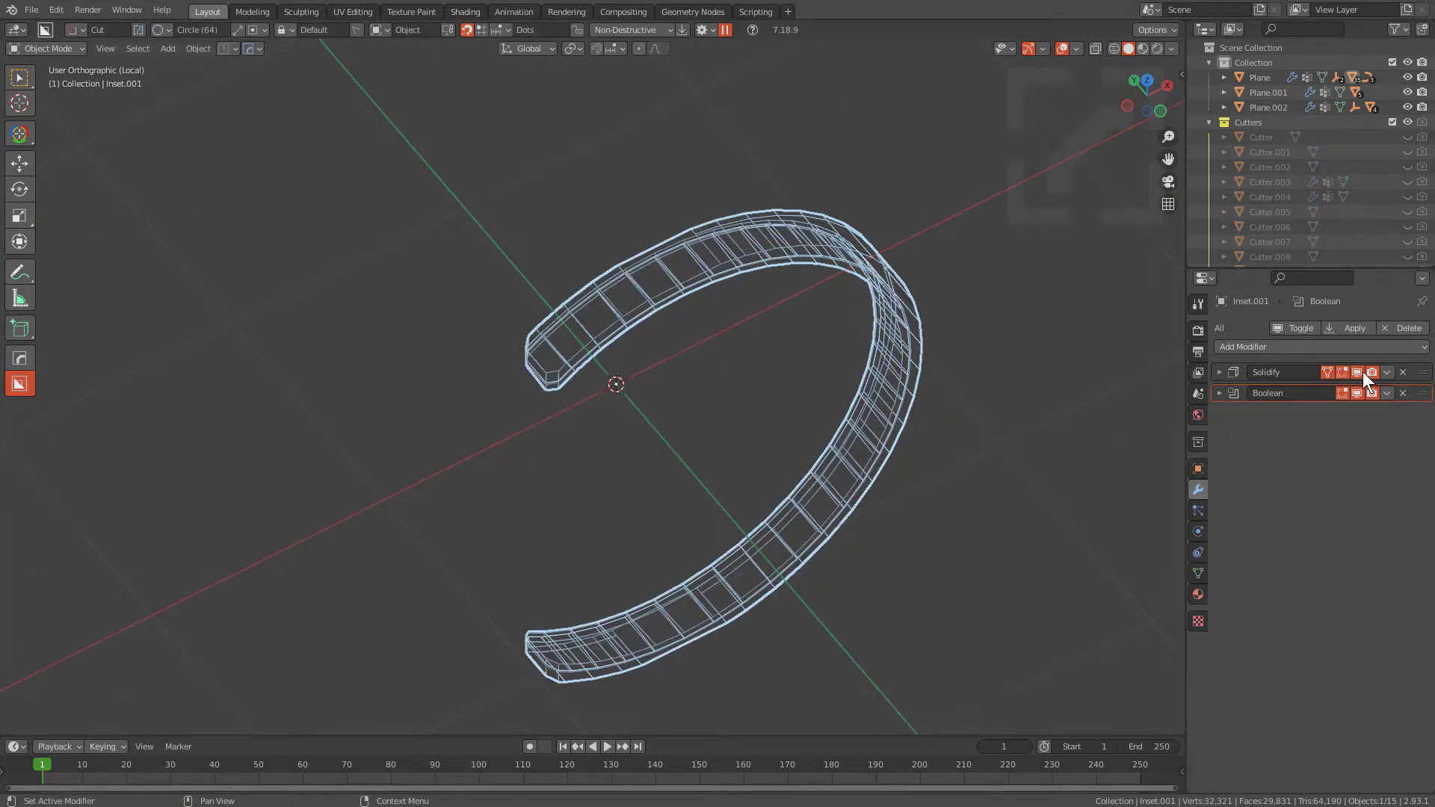
left_click(1357, 371)
left_click(1357, 392)
key("Tab")
middle_click(720, 448)
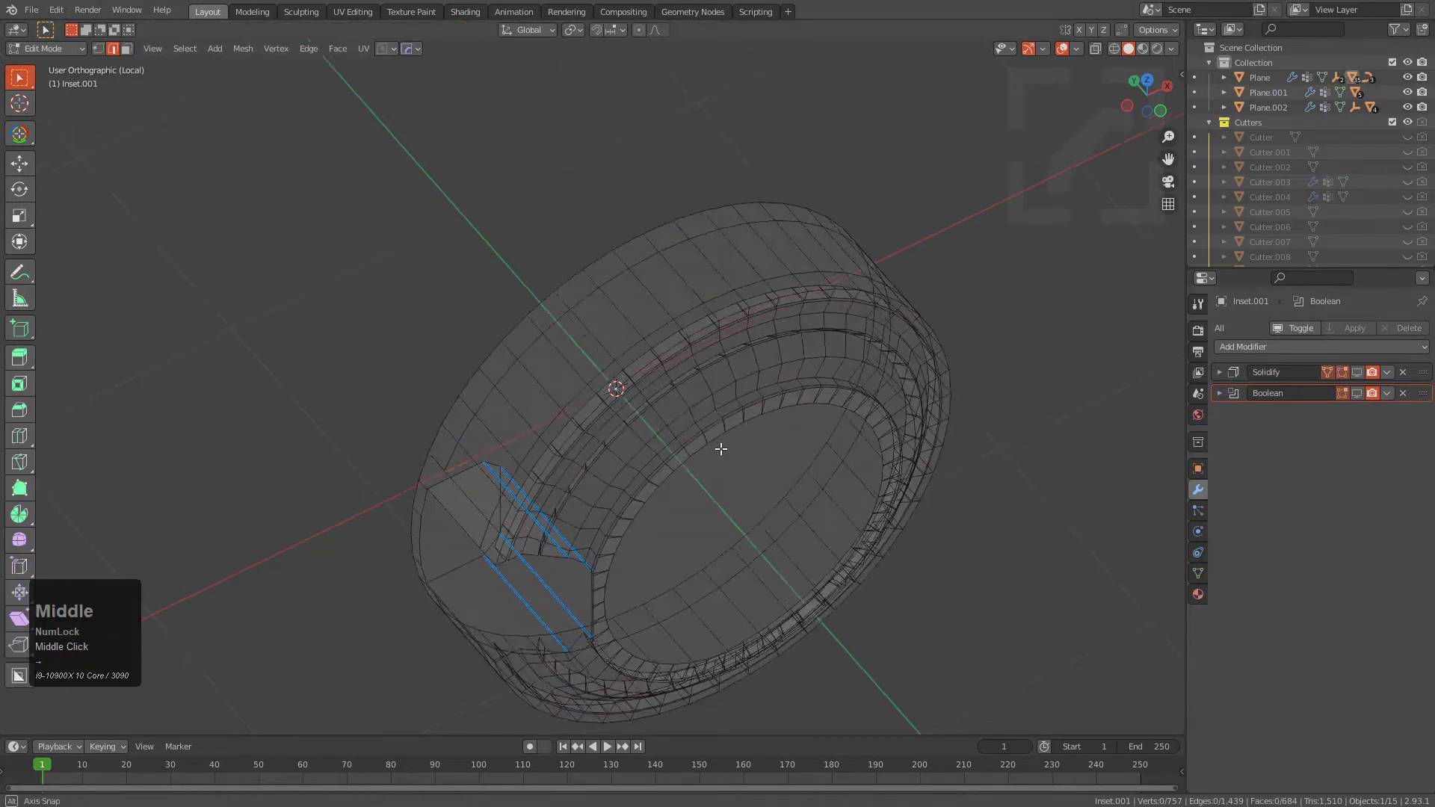
Activate BoxCutter in the left orthographic view and try drawing a box cut beside the inset's ring mesh
middle_click_drag(720, 449, 788, 307)
scroll(790, 309, "down", 2)
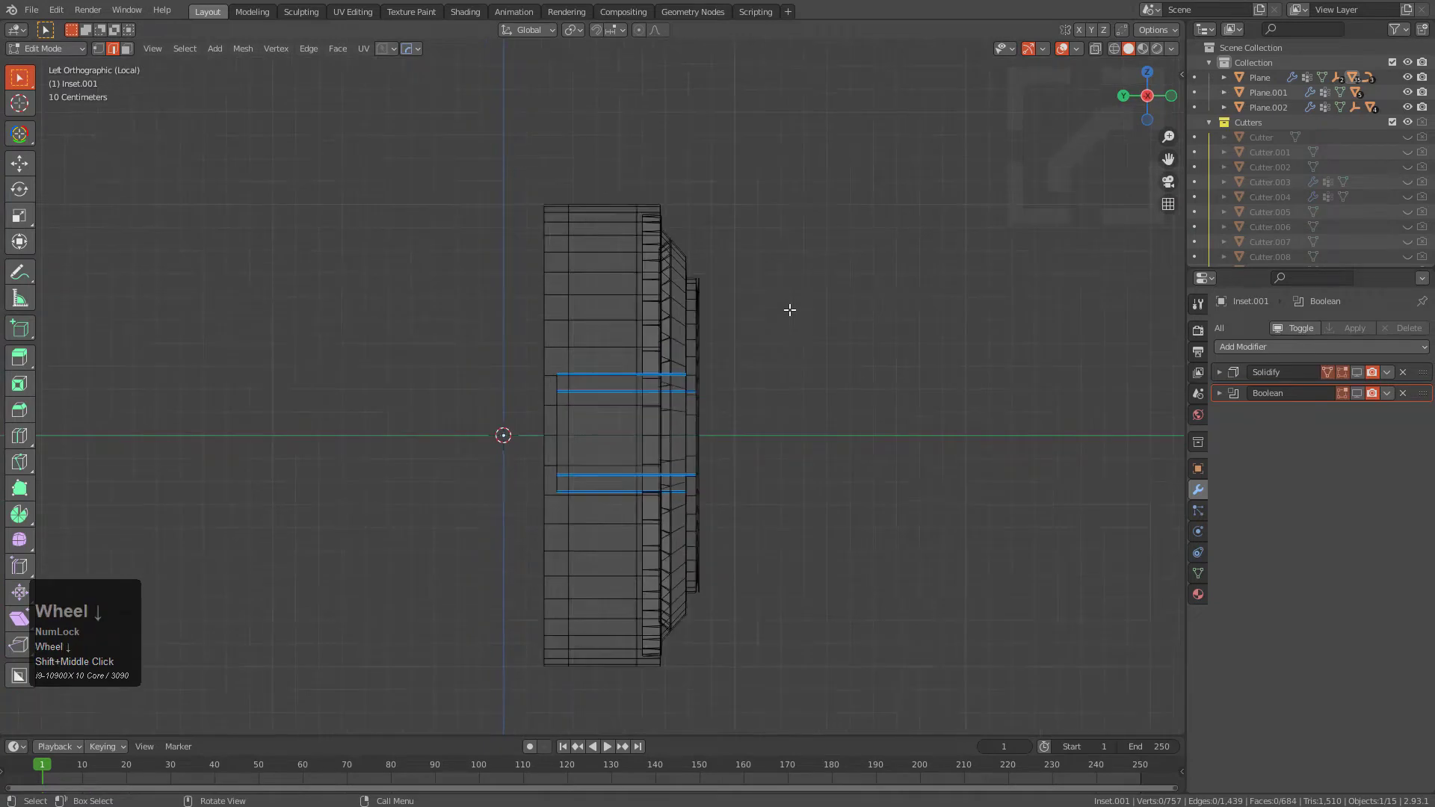
key("w")
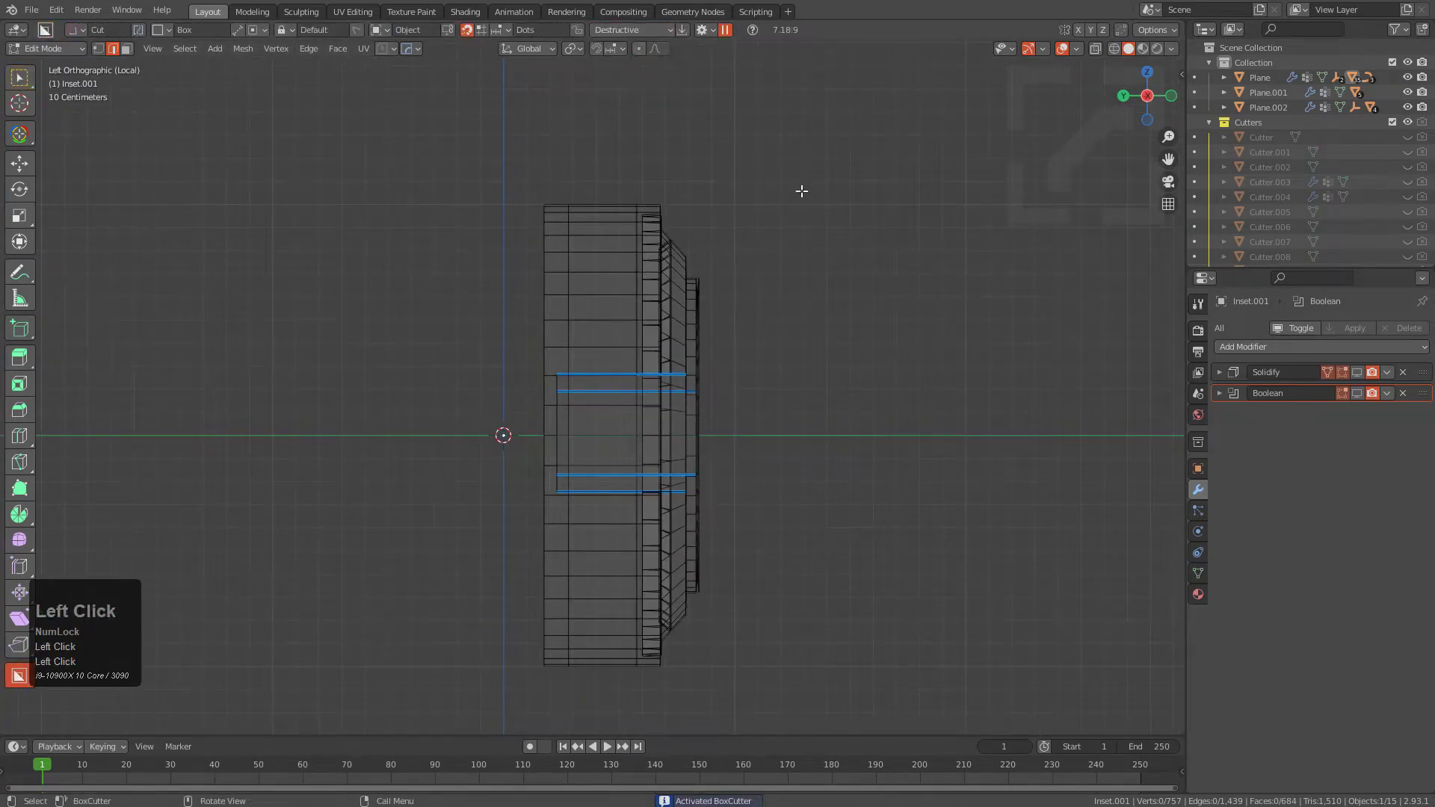
left_click(704, 583)
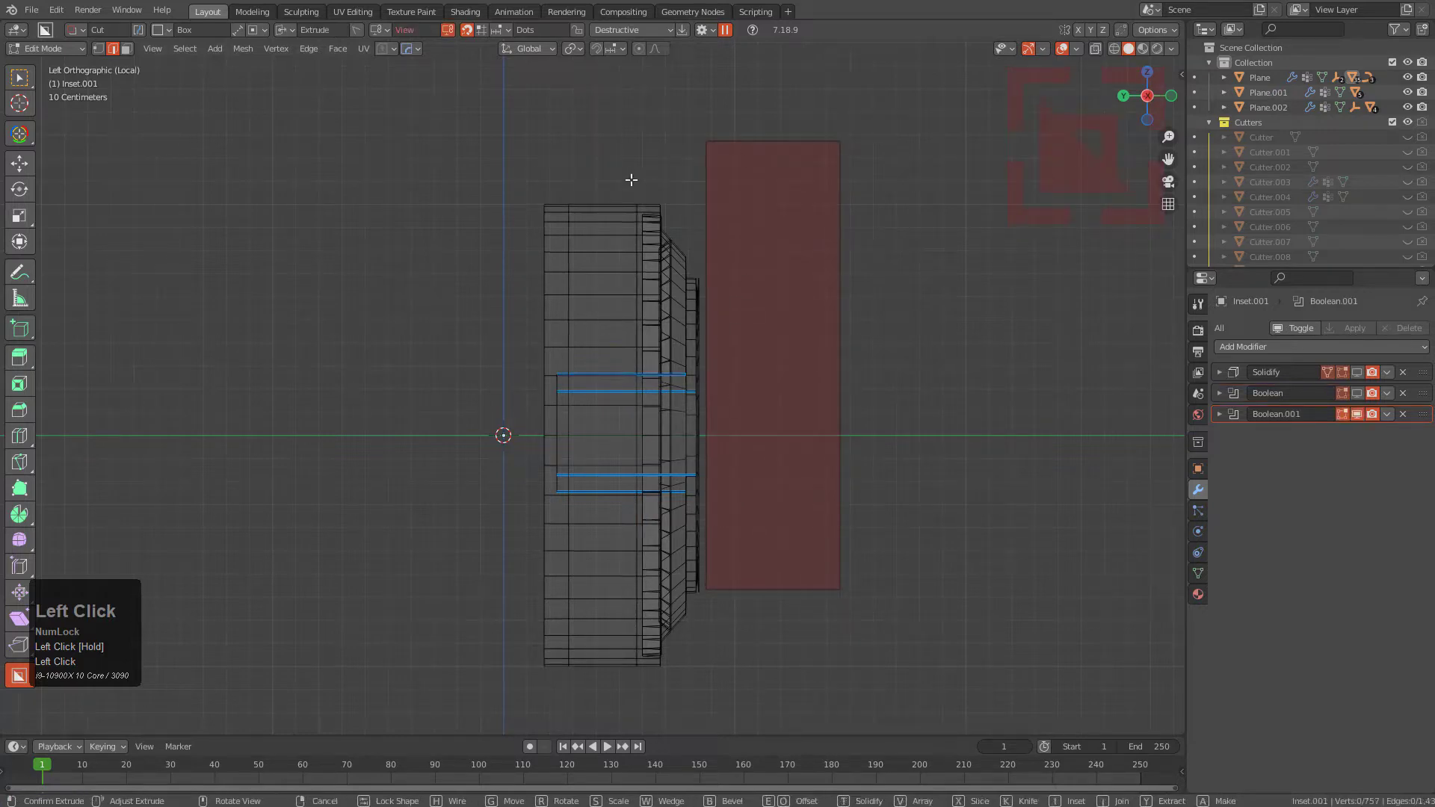
key("Escape")
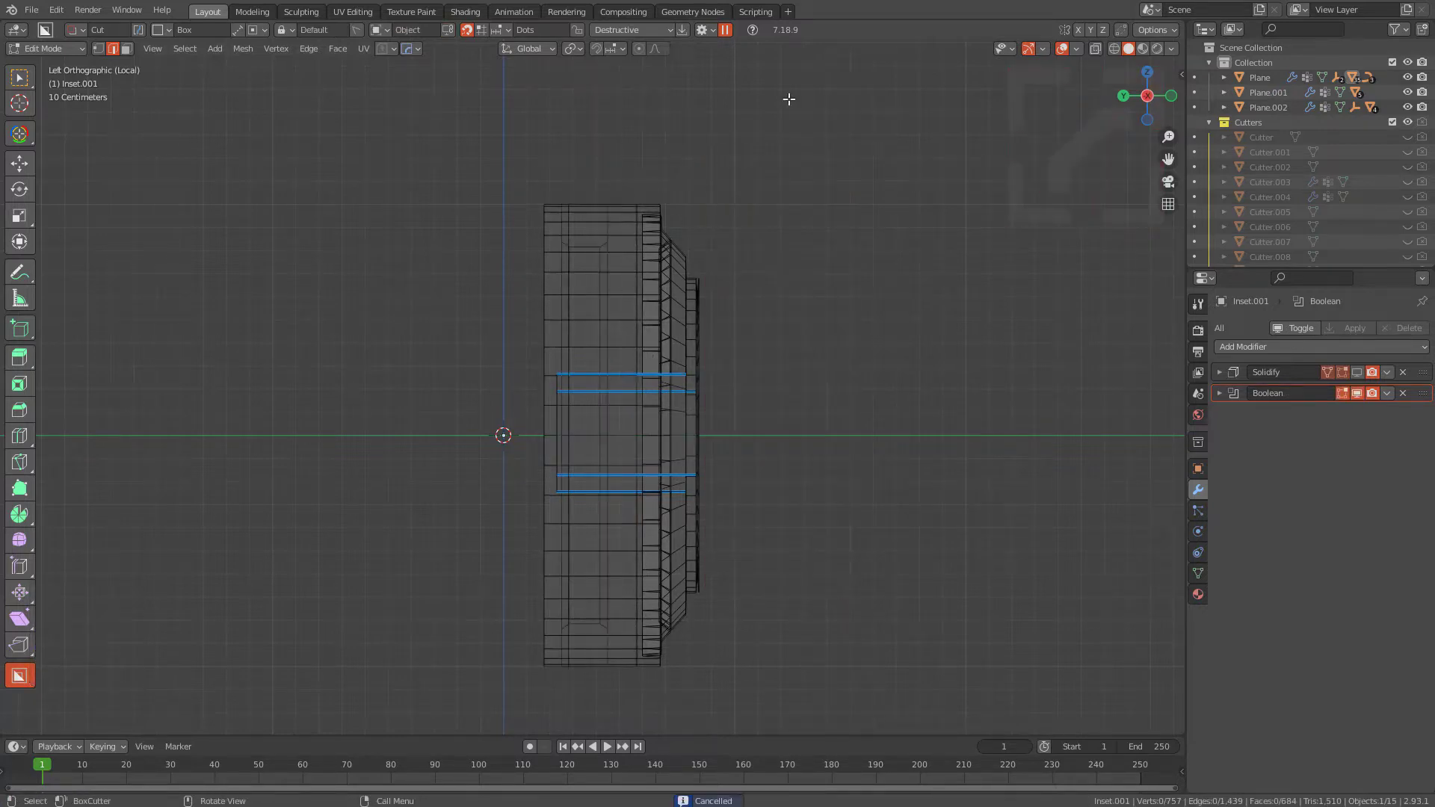
Disable BoxCutter's live cutting, try a box cut of about 0.553 by 2.458 across the ring's narrow end, and undo it
left_click(724, 30)
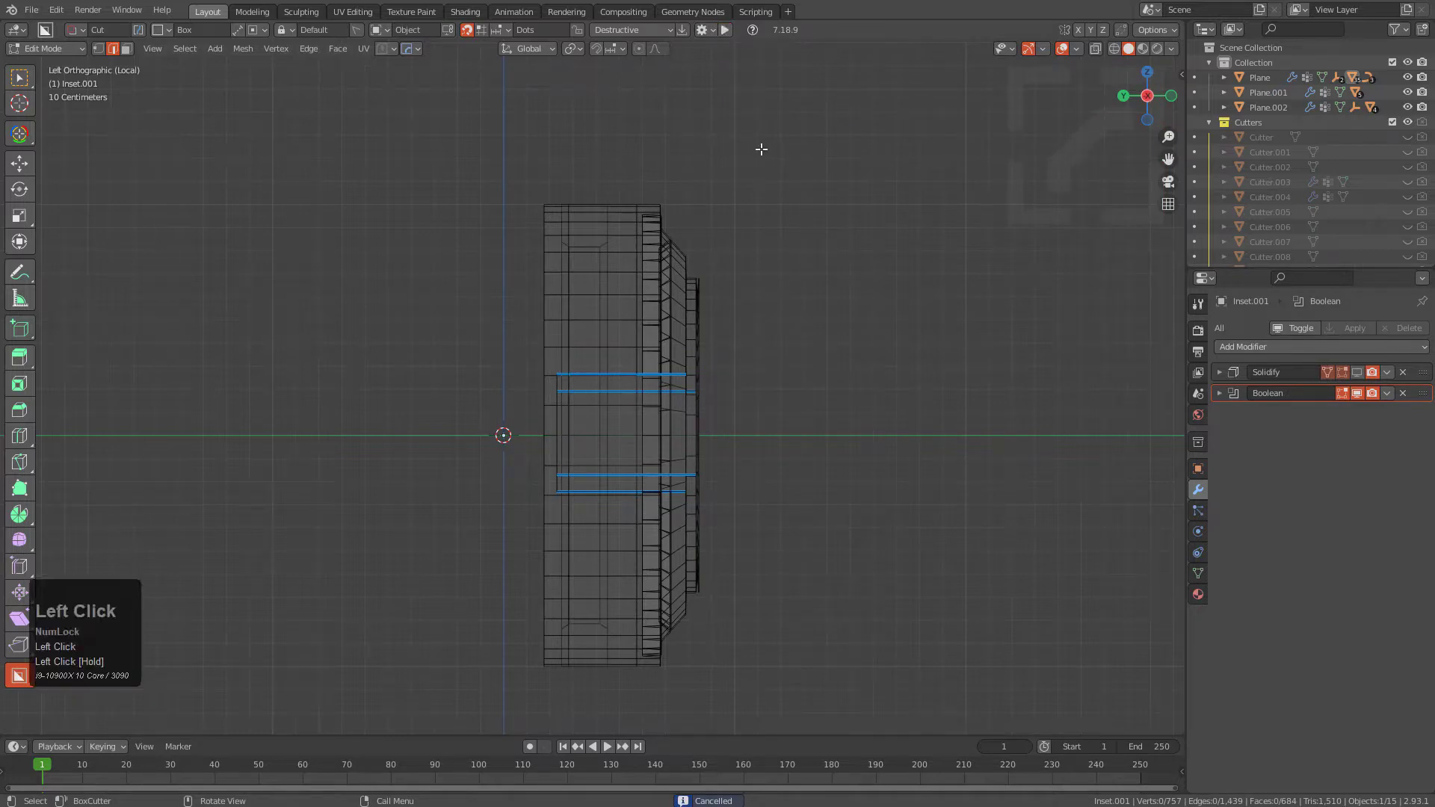
left_click_drag(668, 625, 631, 717)
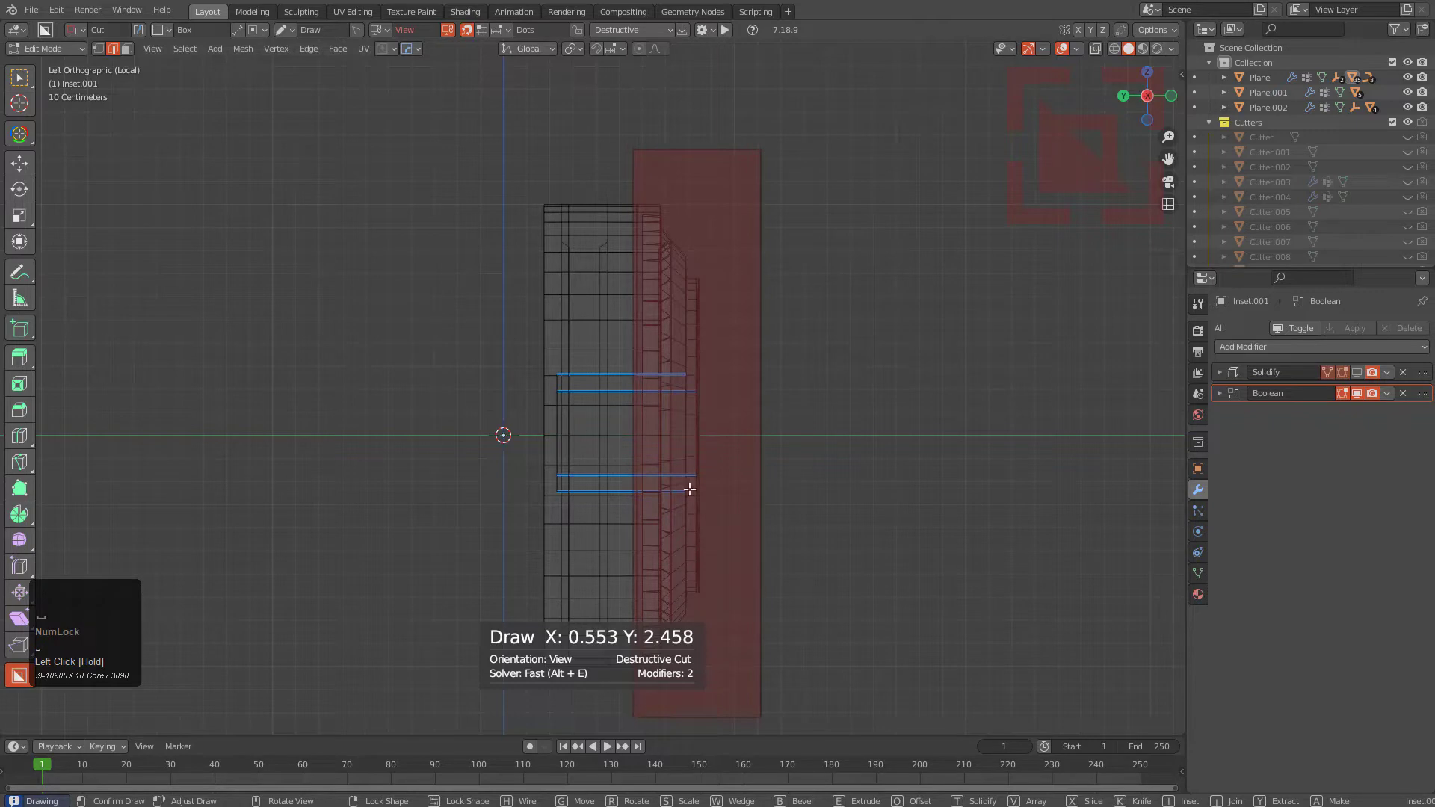
left_click_drag(698, 386, 698, 387)
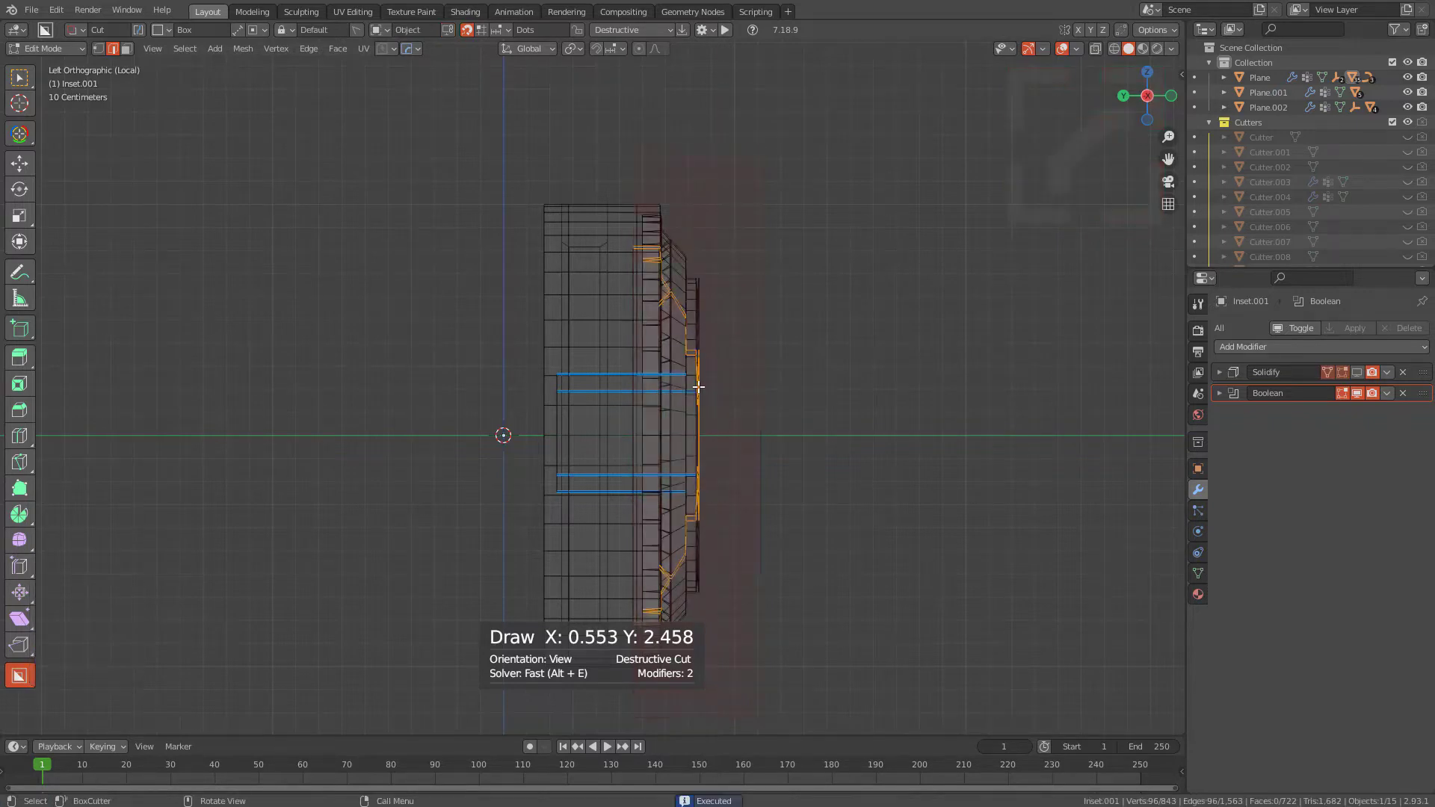
middle_click_drag(698, 387, 612, 430)
scroll(611, 430, "up", 3)
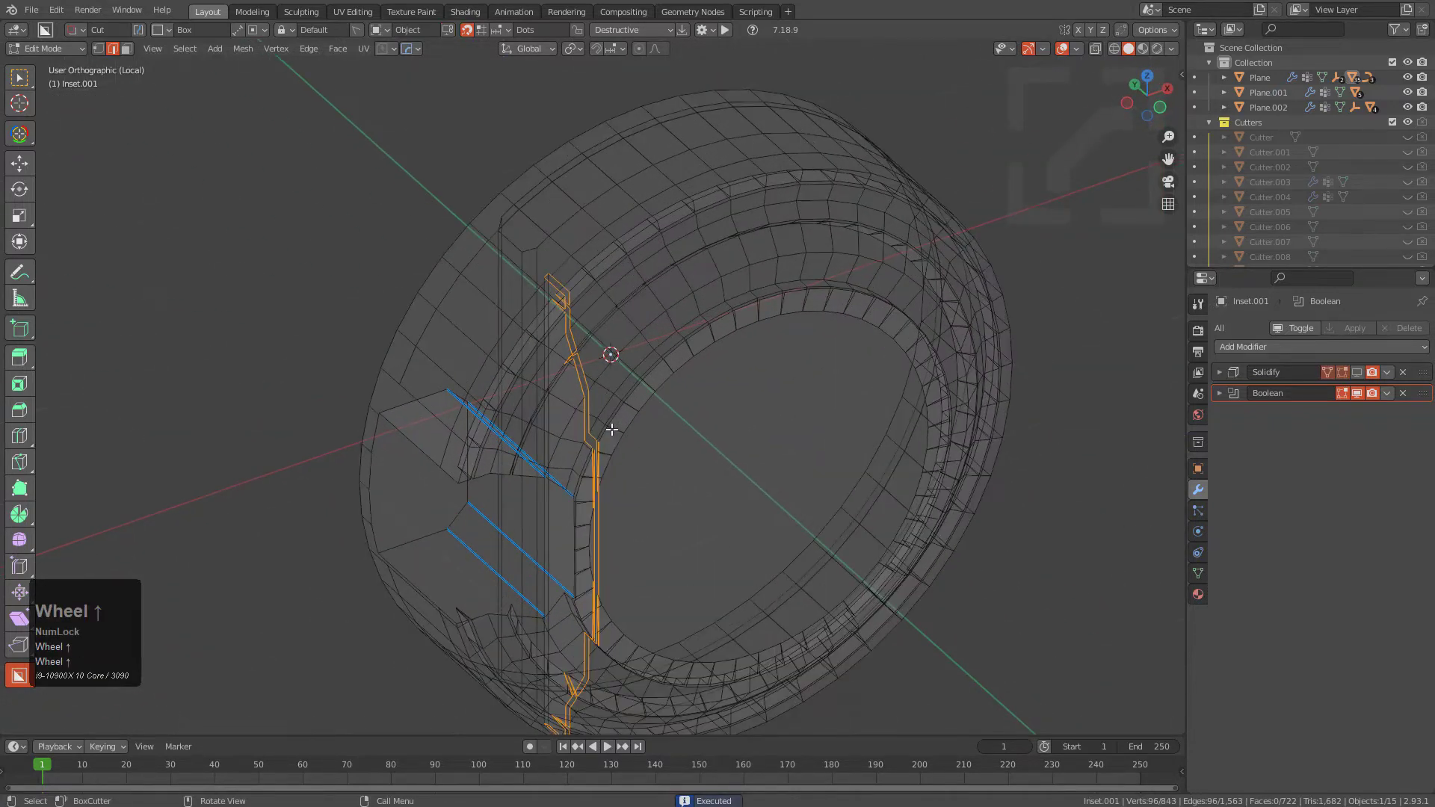
key("ctrl+z")
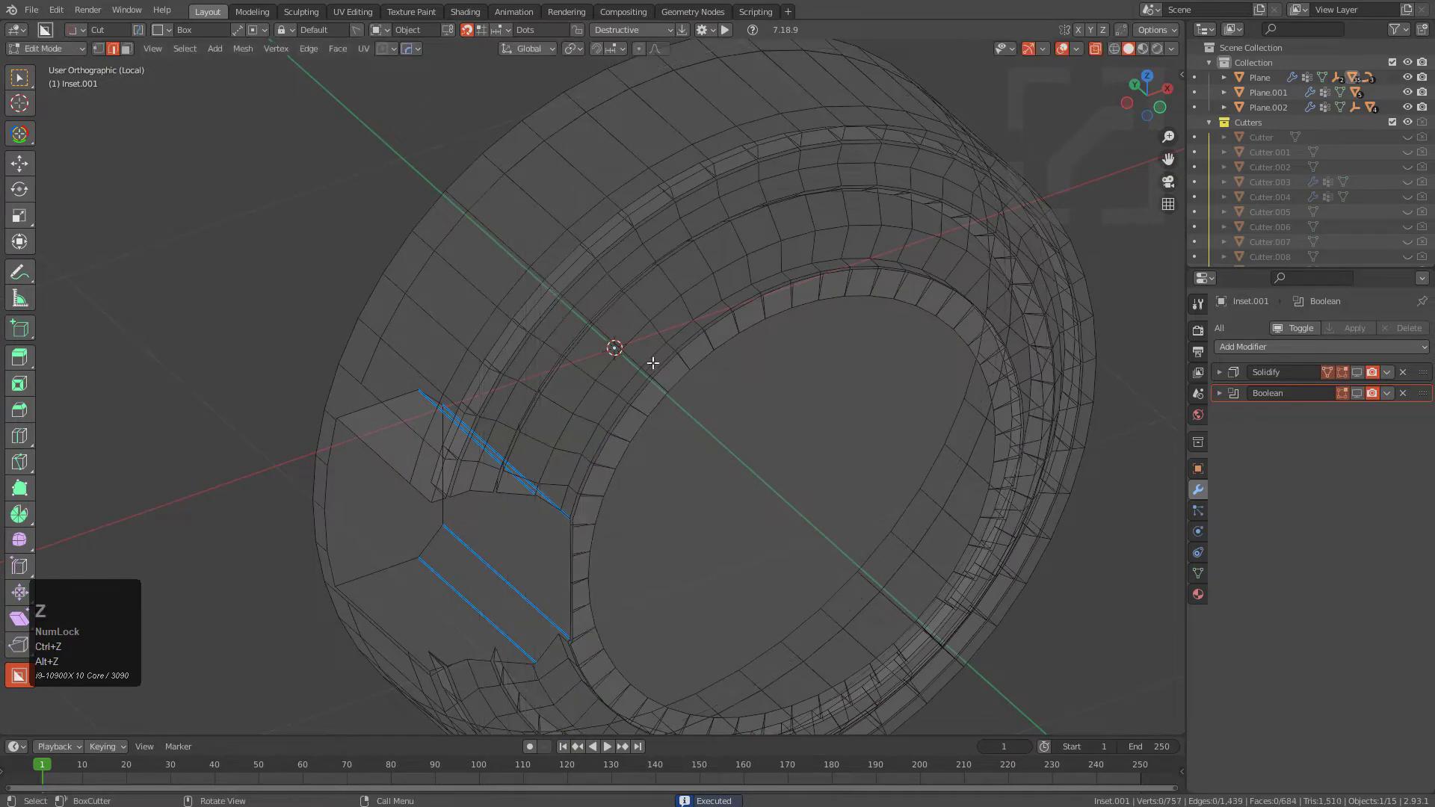
Exit local view and make a destructive box cut of about 0.456 by 2.478 across the ring's narrow end from the left view
scroll(688, 239, "down", 1)
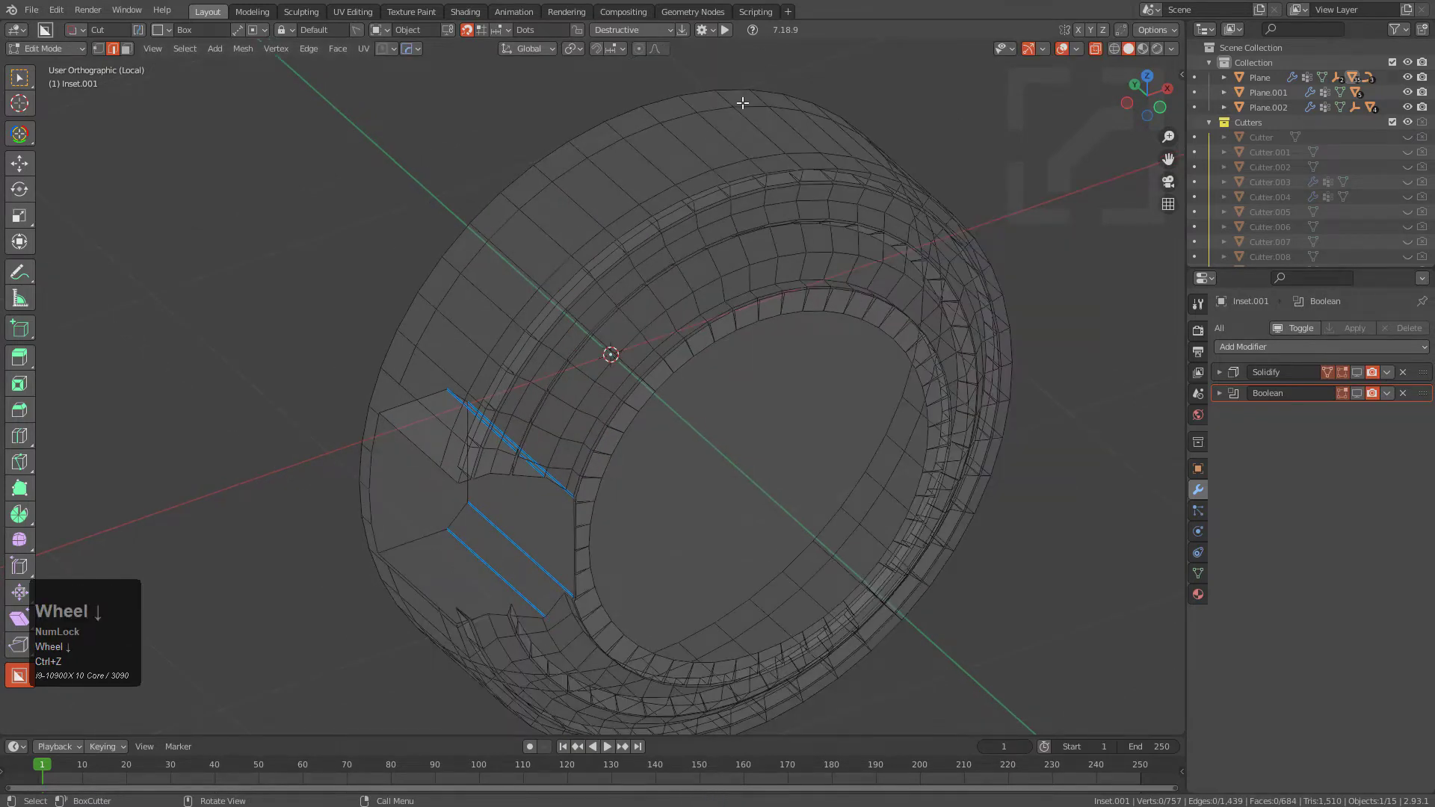
key("KP_Divide")
key("KP_1")
key("KP_3")
key("KP_9")
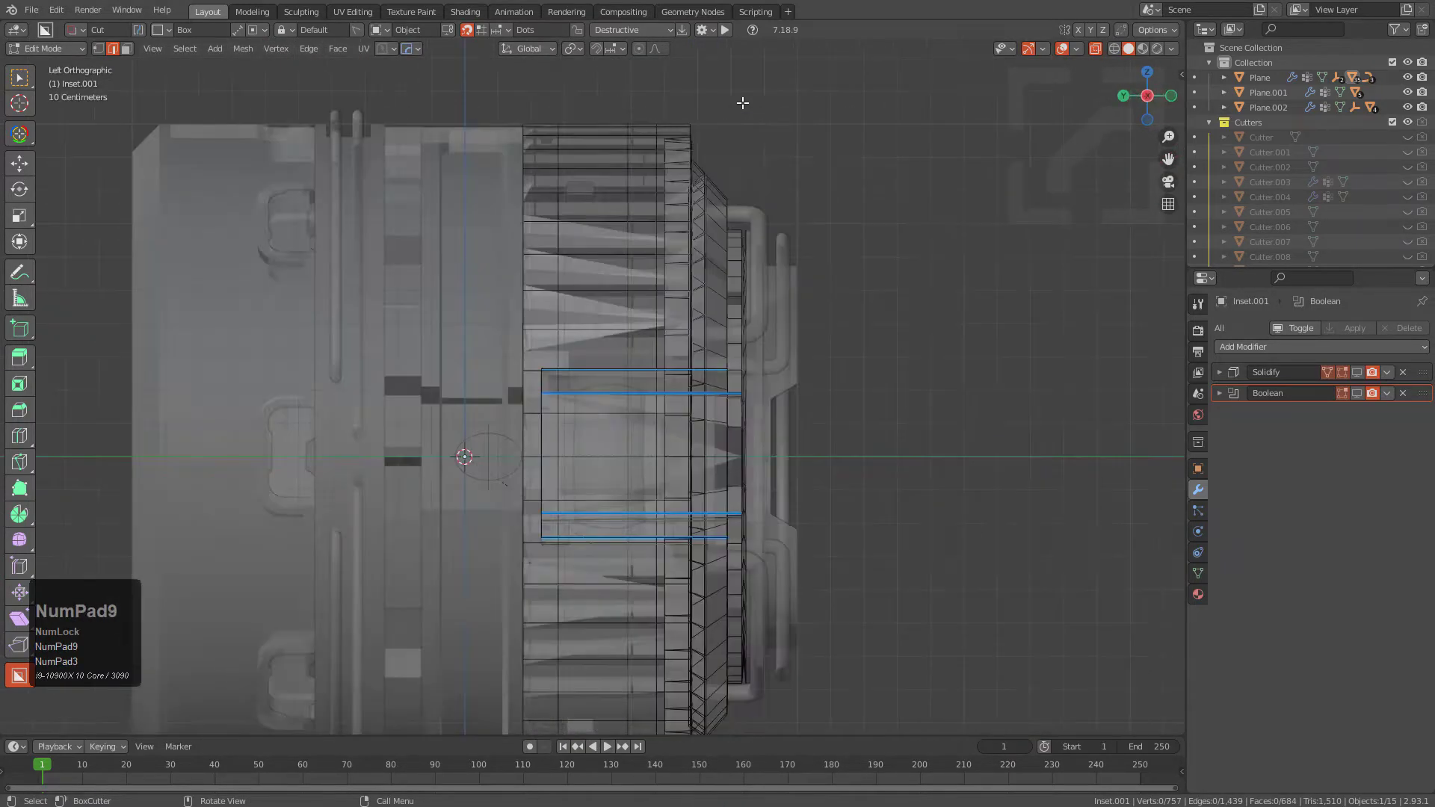
scroll(833, 217, "down", 2)
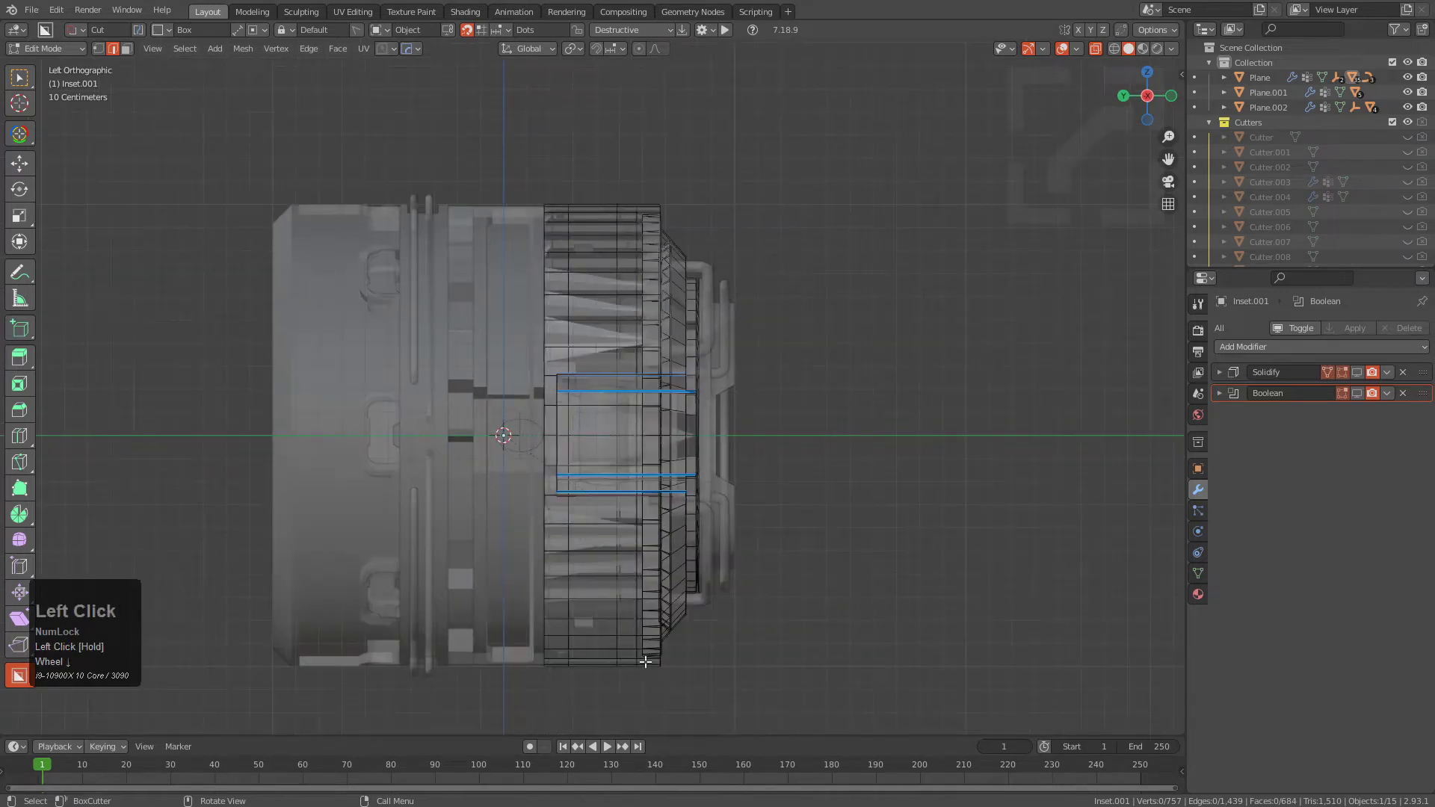
left_click_drag(645, 662, 641, 711)
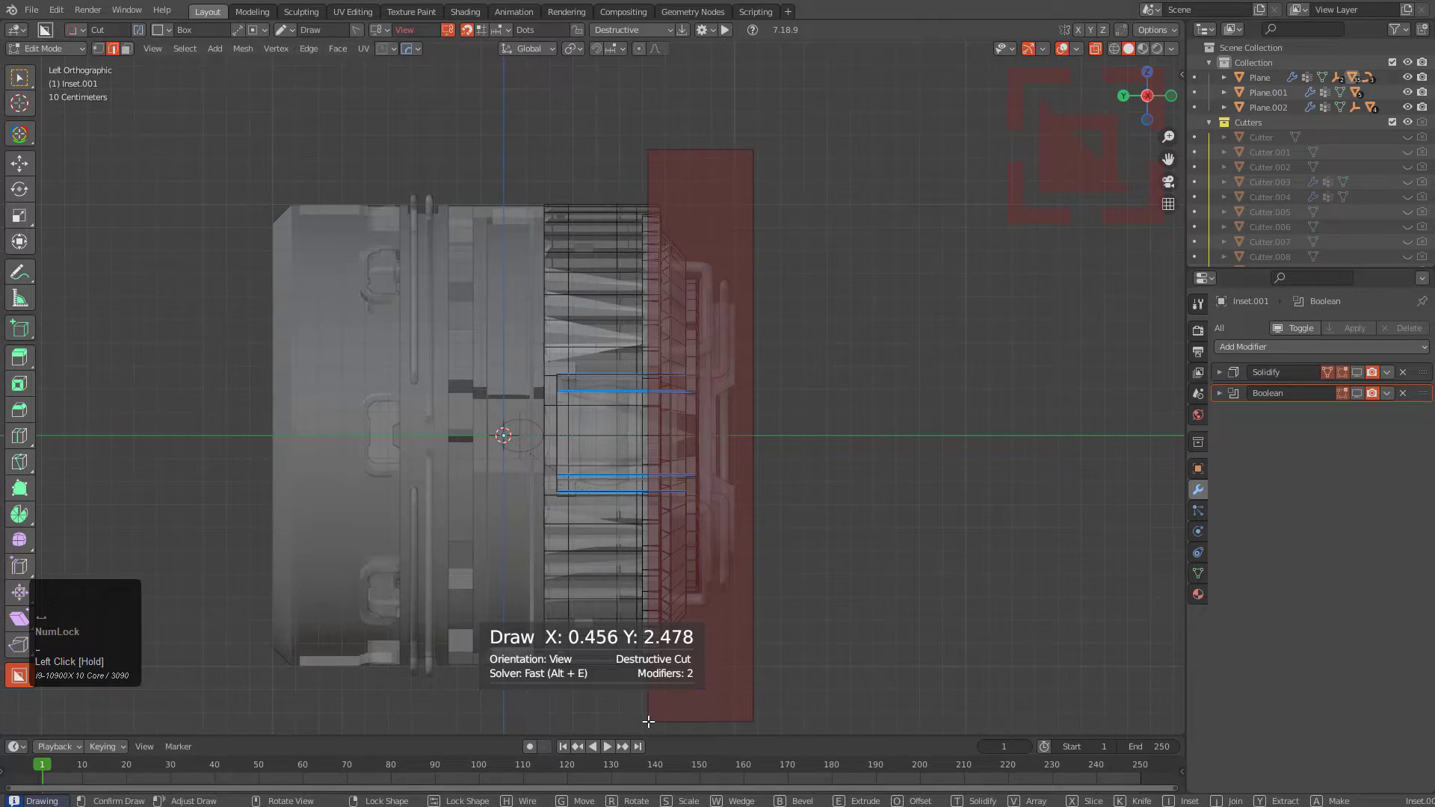
left_click_drag(648, 722, 648, 721)
Check the box cut on the full model in Object Mode with X-ray off, and undo the cut
middle_click_drag(697, 471, 733, 345)
scroll(628, 484, "up", 3)
key("Tab")
key("alt+z")
key("Tab")
key("ctrl+z")
key("ctrl+z")
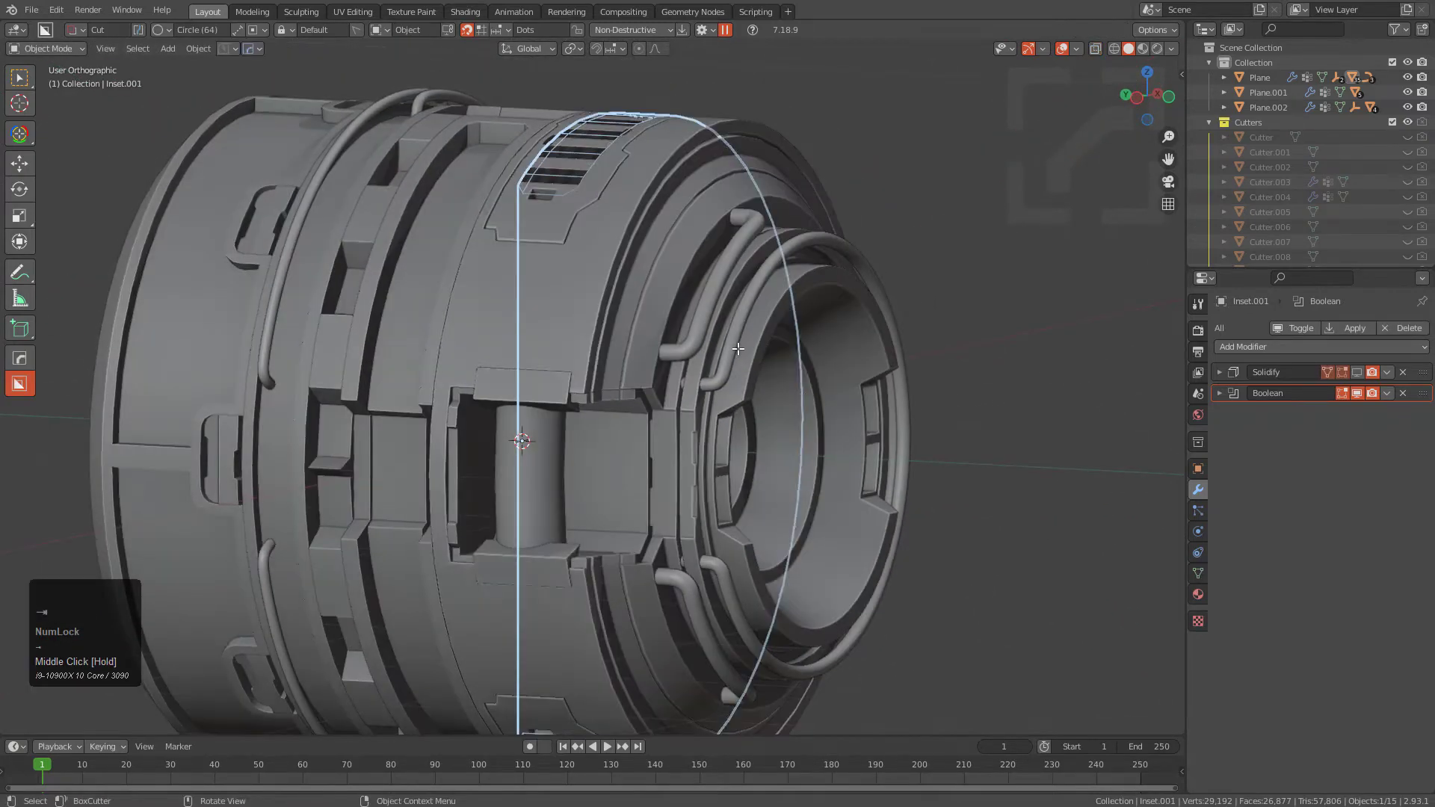
key("Tab")
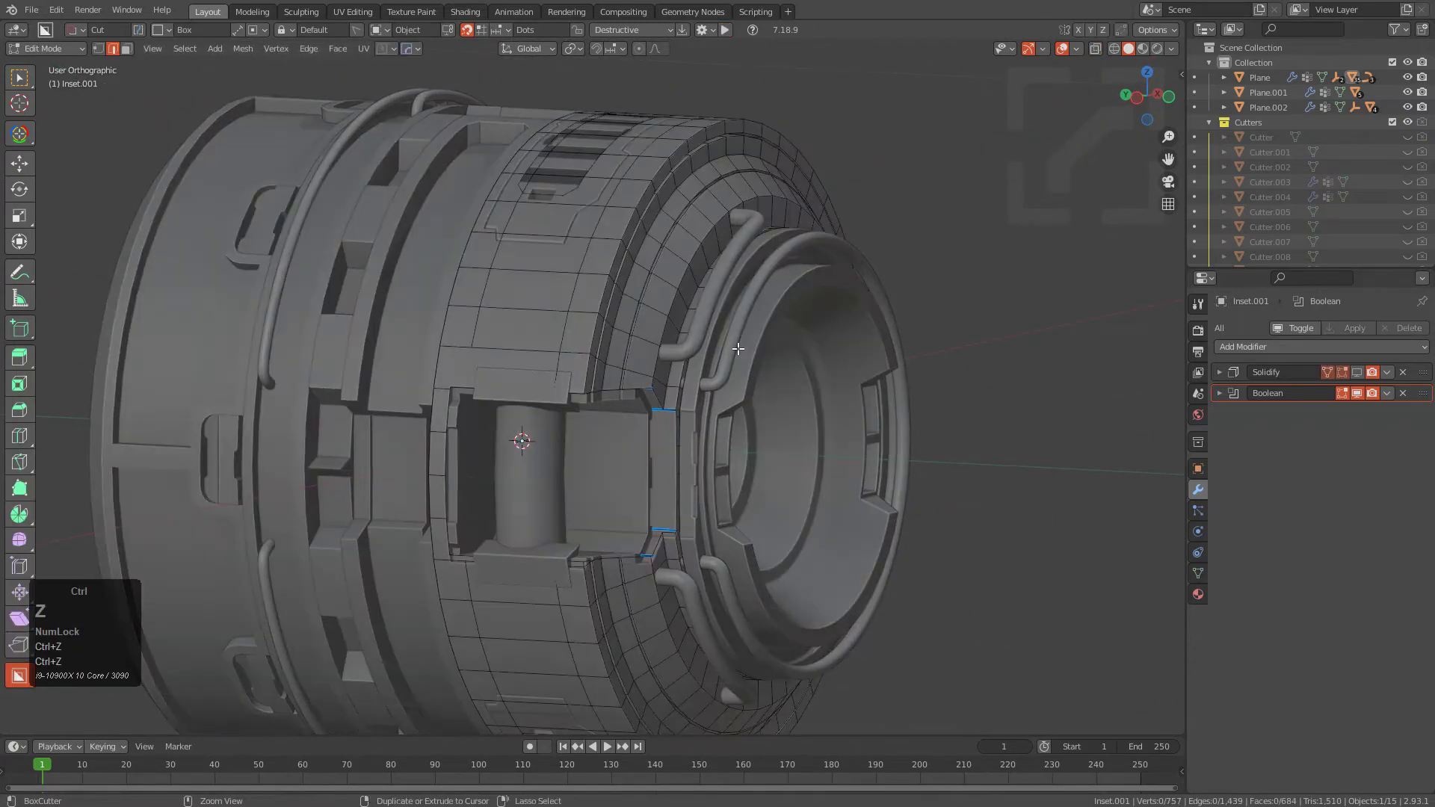
Return to Object Mode and show the inset's Solidify and Boolean modifiers in the viewport
middle_click_drag(738, 348, 685, 419)
key("Tab")
scroll(684, 419, "up", 1)
left_click(1356, 371)
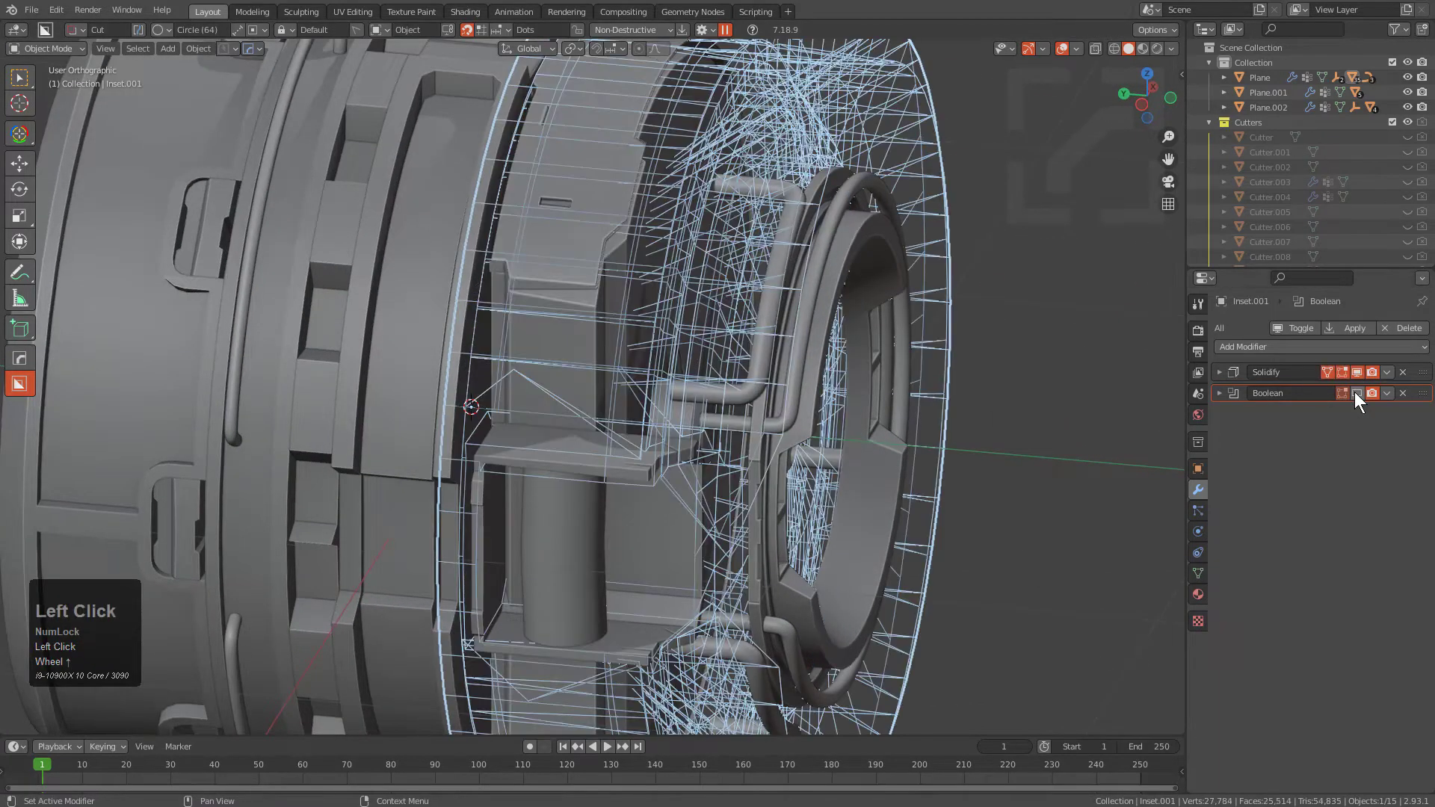
left_click(1356, 392)
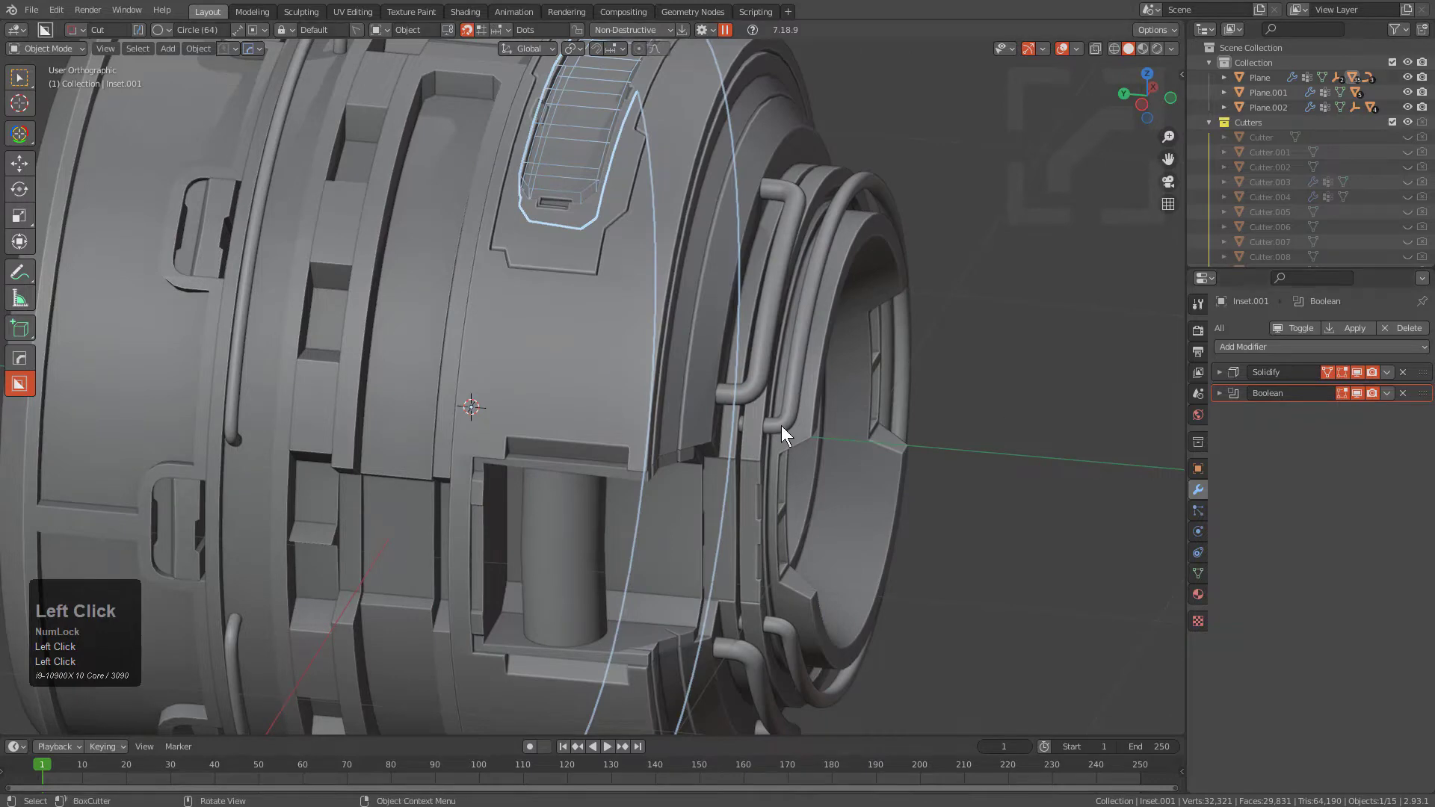
Disable the inset's Solidify and Boolean modifiers for both viewport and render display, viewing the model from the left
middle_click_drag(782, 425, 719, 411)
scroll(719, 411, "down", 1)
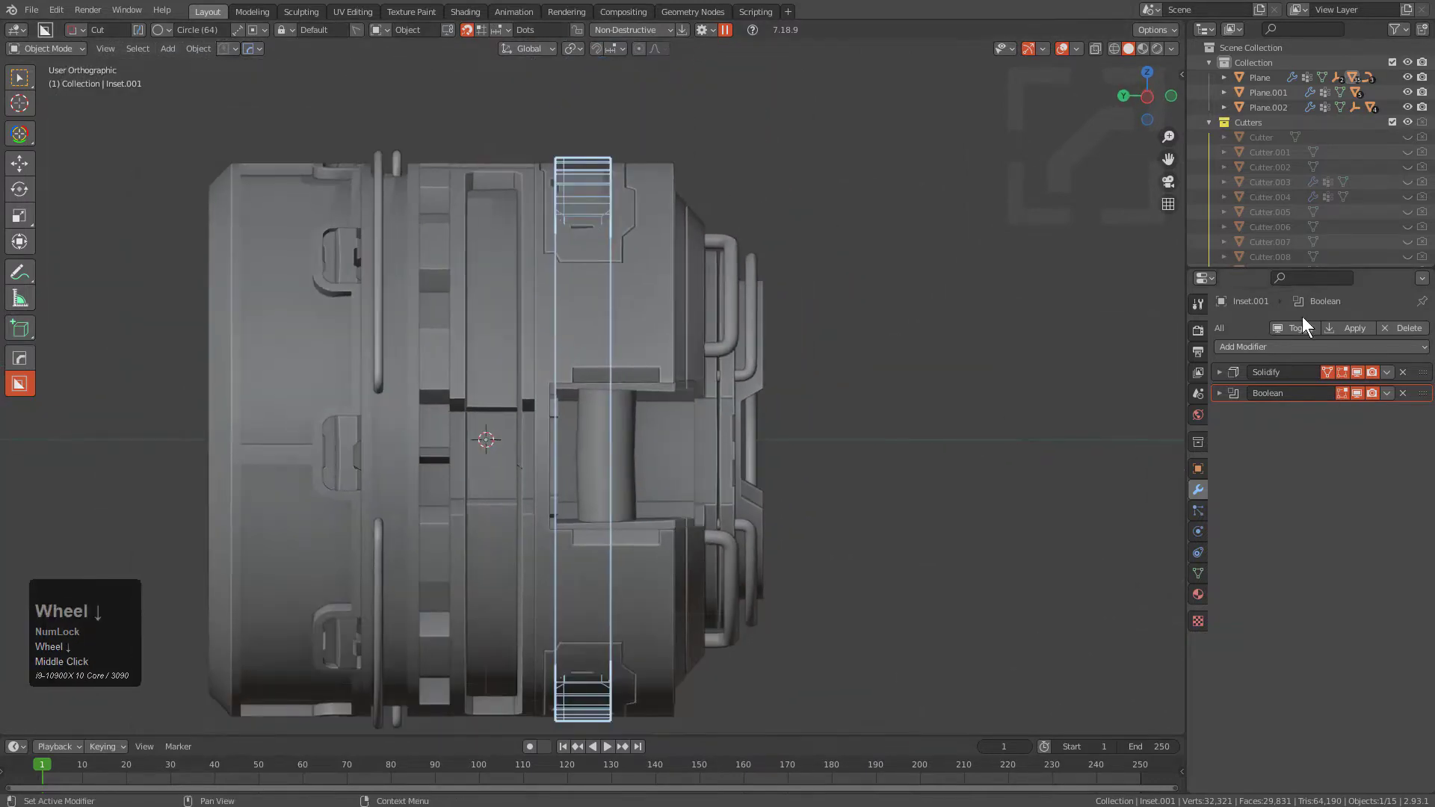
left_click(1356, 372)
left_click(1356, 392)
middle_click_drag(1028, 392, 1276, 420)
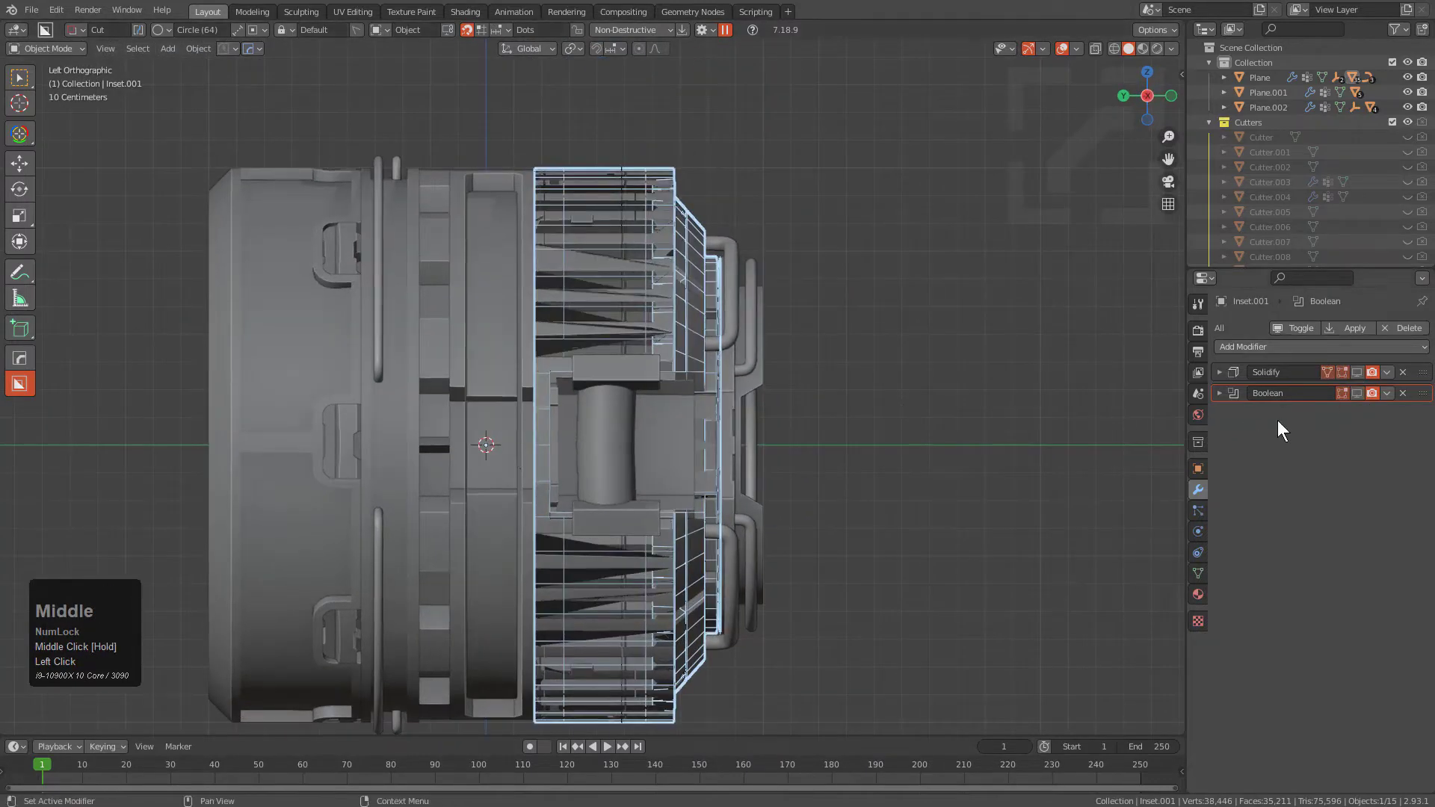
left_click_drag(1374, 374, 1375, 395)
Switch the BoxCutter shape to a box and draw a non-destructive cut about 0.677 by 2.205 across the inset's narrow end from the left view
left_click_drag(804, 95, 718, 420)
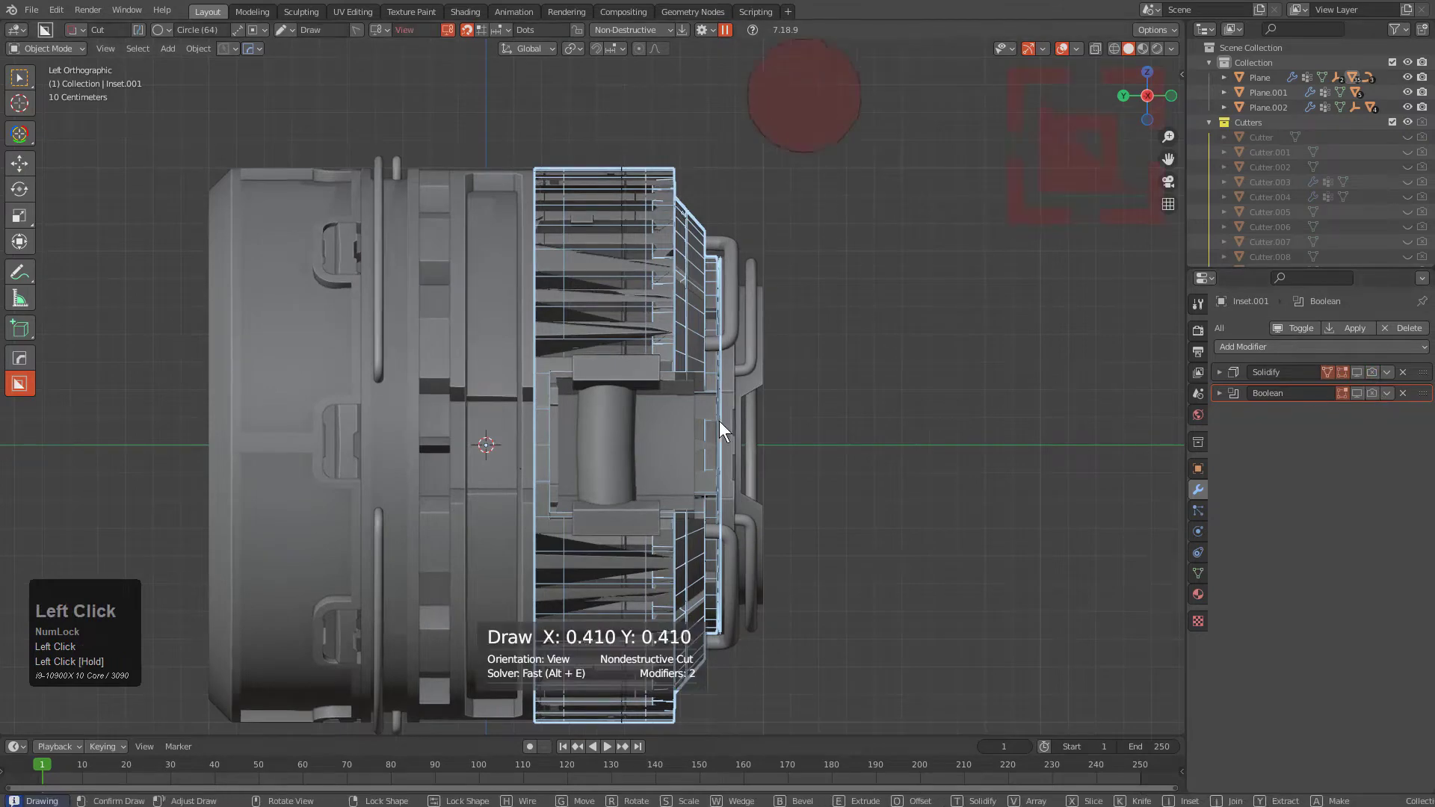
key("d")
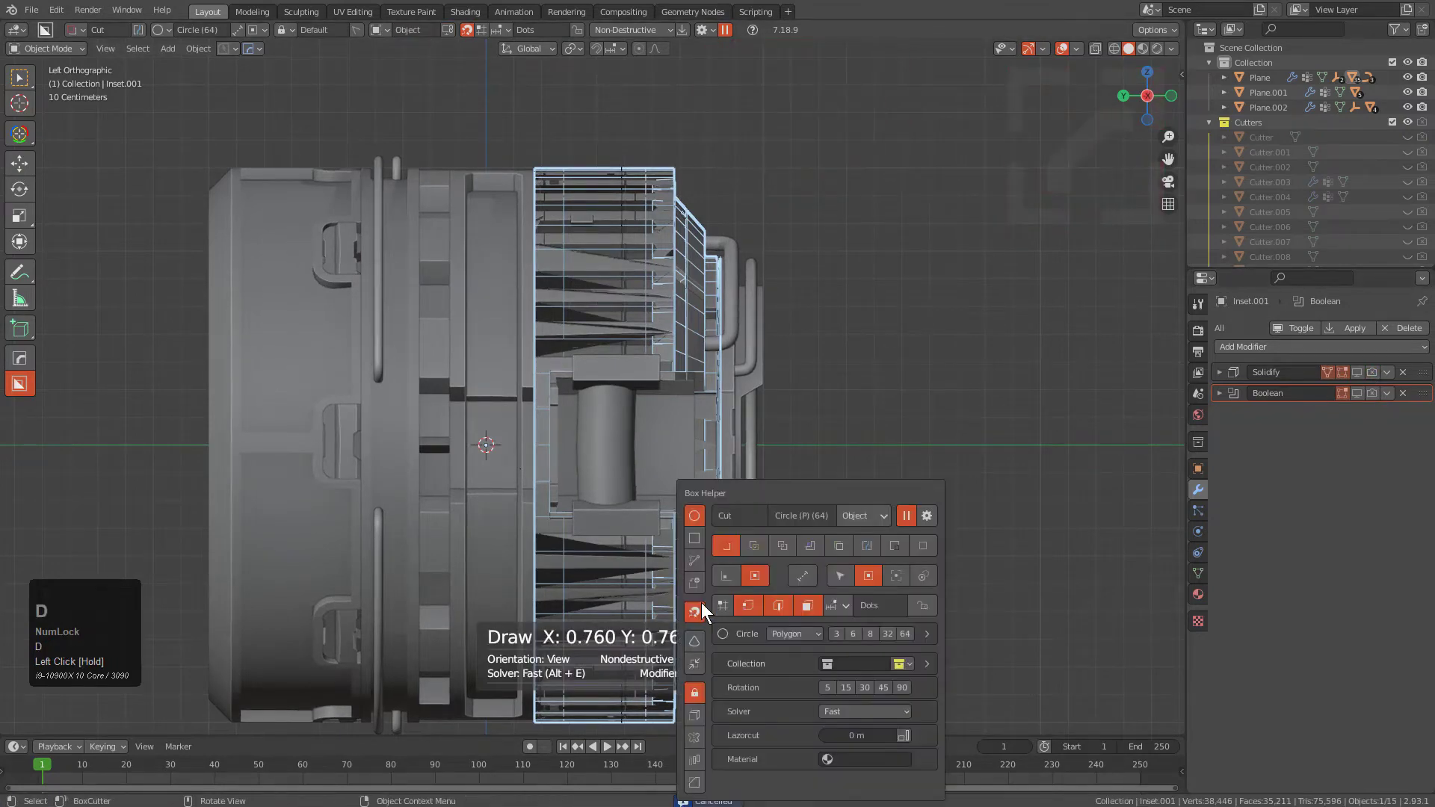
left_click(701, 535)
mouse_move(819, 120)
left_mouse_down()
mouse_move(751, 343)
mouse_move(676, 705)
mouse_move(653, 733)
mouse_move(631, 730)
left_mouse_up()
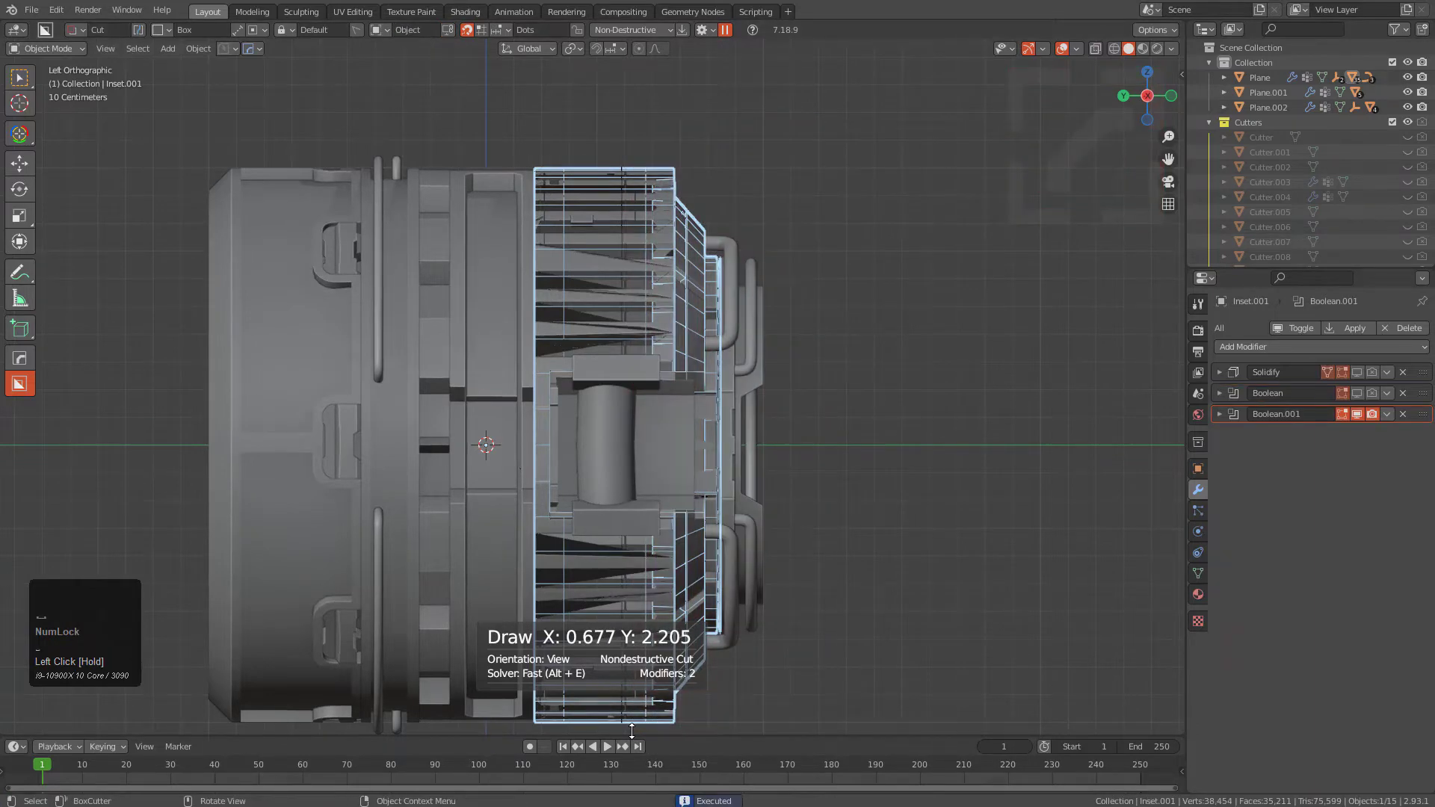
Bring up the new box cutter through the HardOps boolean scroll and move its outer side face along global X past the ring's far side
middle_click_drag(810, 458, 374, 449)
key("q")
left_click(644, 504)
key("Tab")
key("3")
left_click(373, 449)
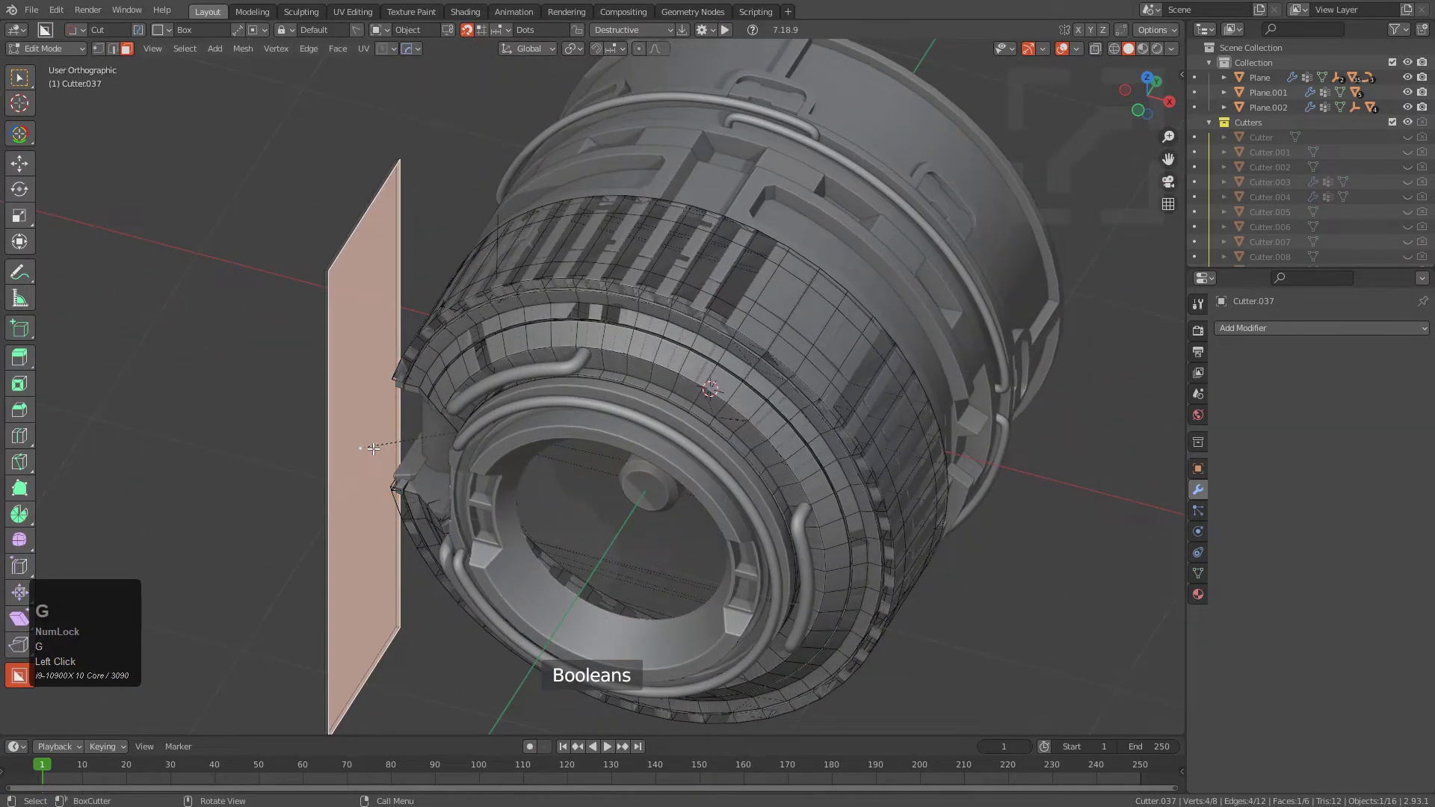
key("y")
key("x")
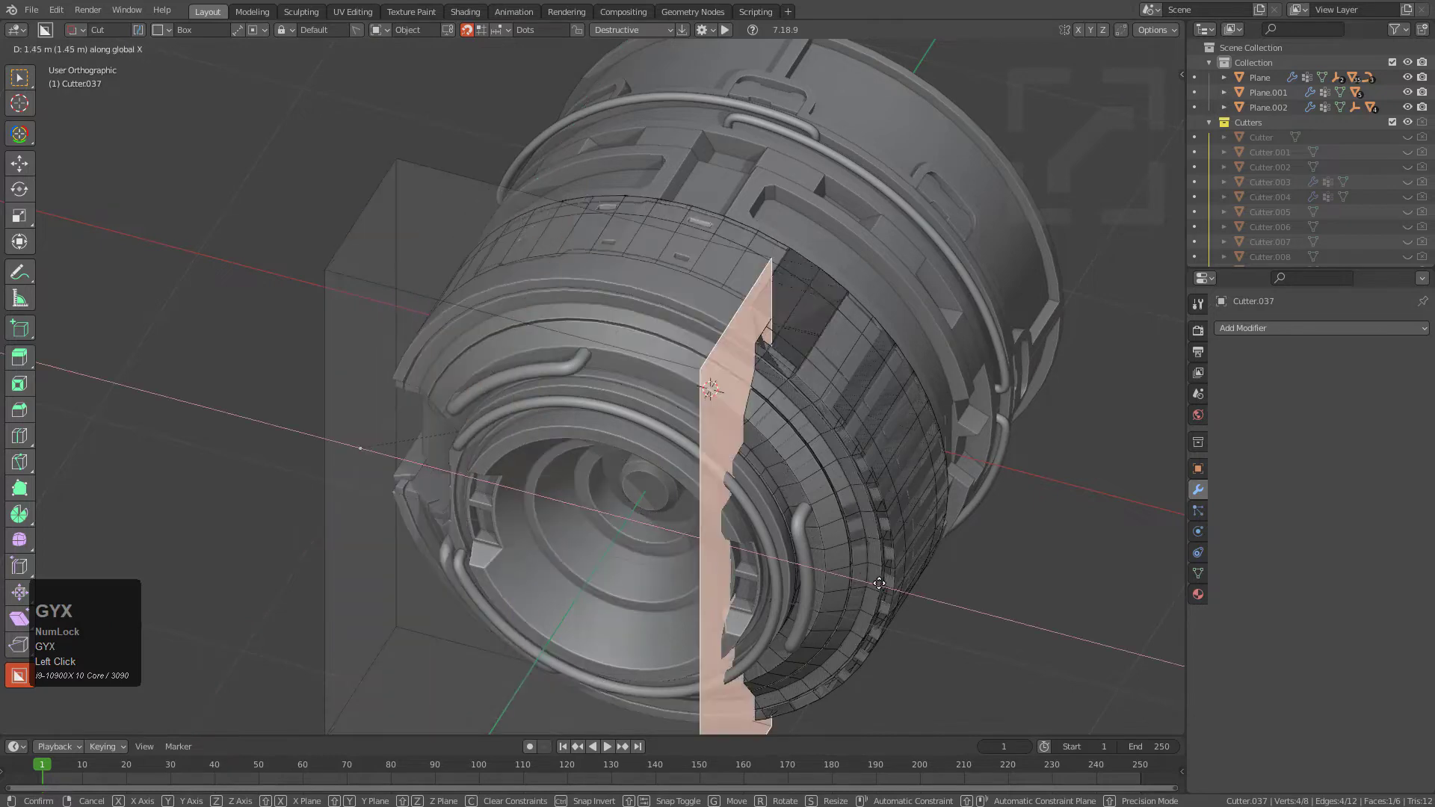
left_click(986, 598)
Move the cutter's opposite side face about -0.2155 m along global X, beside the notch
middle_click_drag(987, 598, 504, 580)
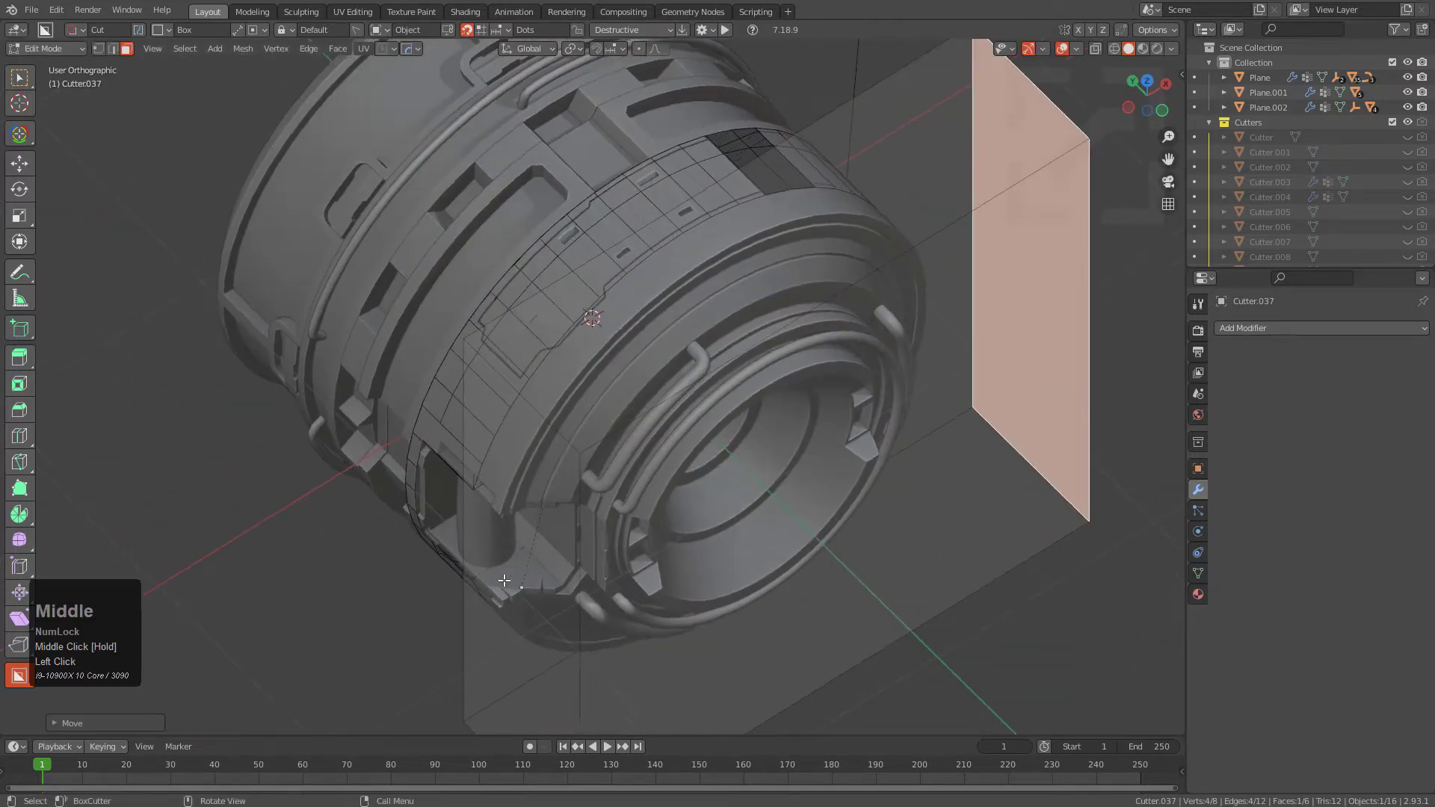
left_click(505, 581)
key("g")
key("x")
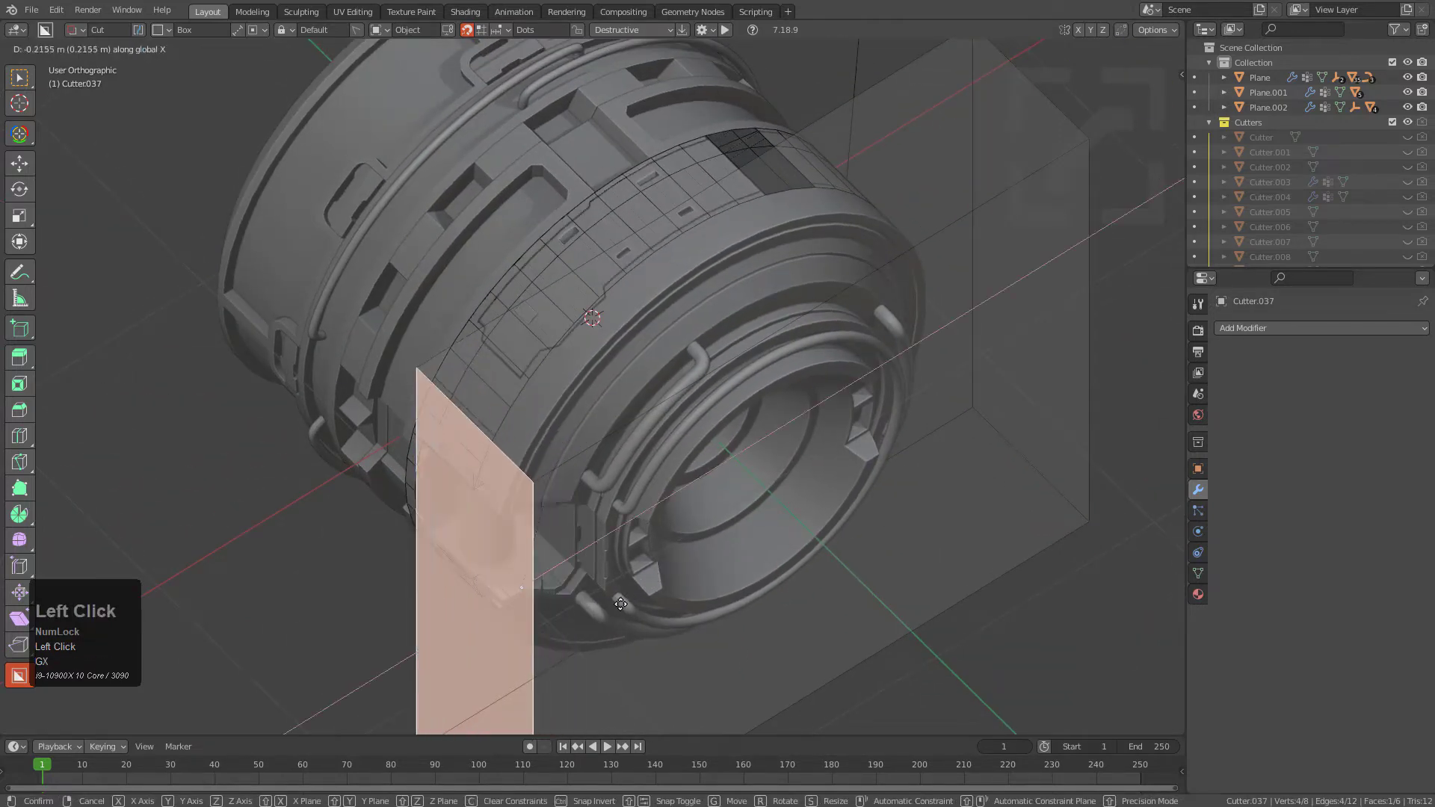
left_click(621, 604)
Nudge the whole cutter slightly along the Y axis in Object Mode, check its fit around the notch, and hide the cutter
middle_click_drag(687, 473, 753, 477)
key("Tab")
scroll(729, 441, "up", 2)
key("g")
key("y")
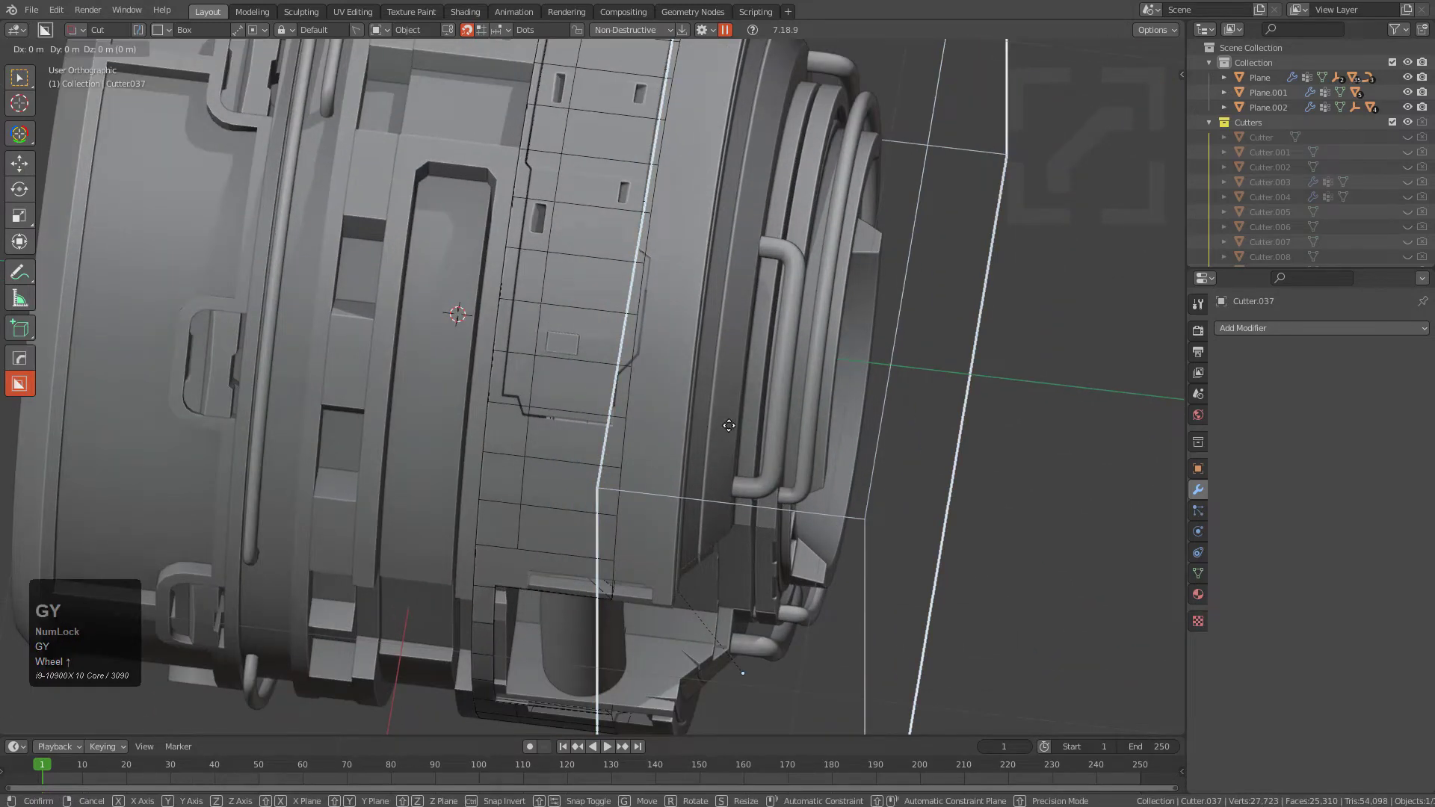
left_click(722, 423)
key("Tab")
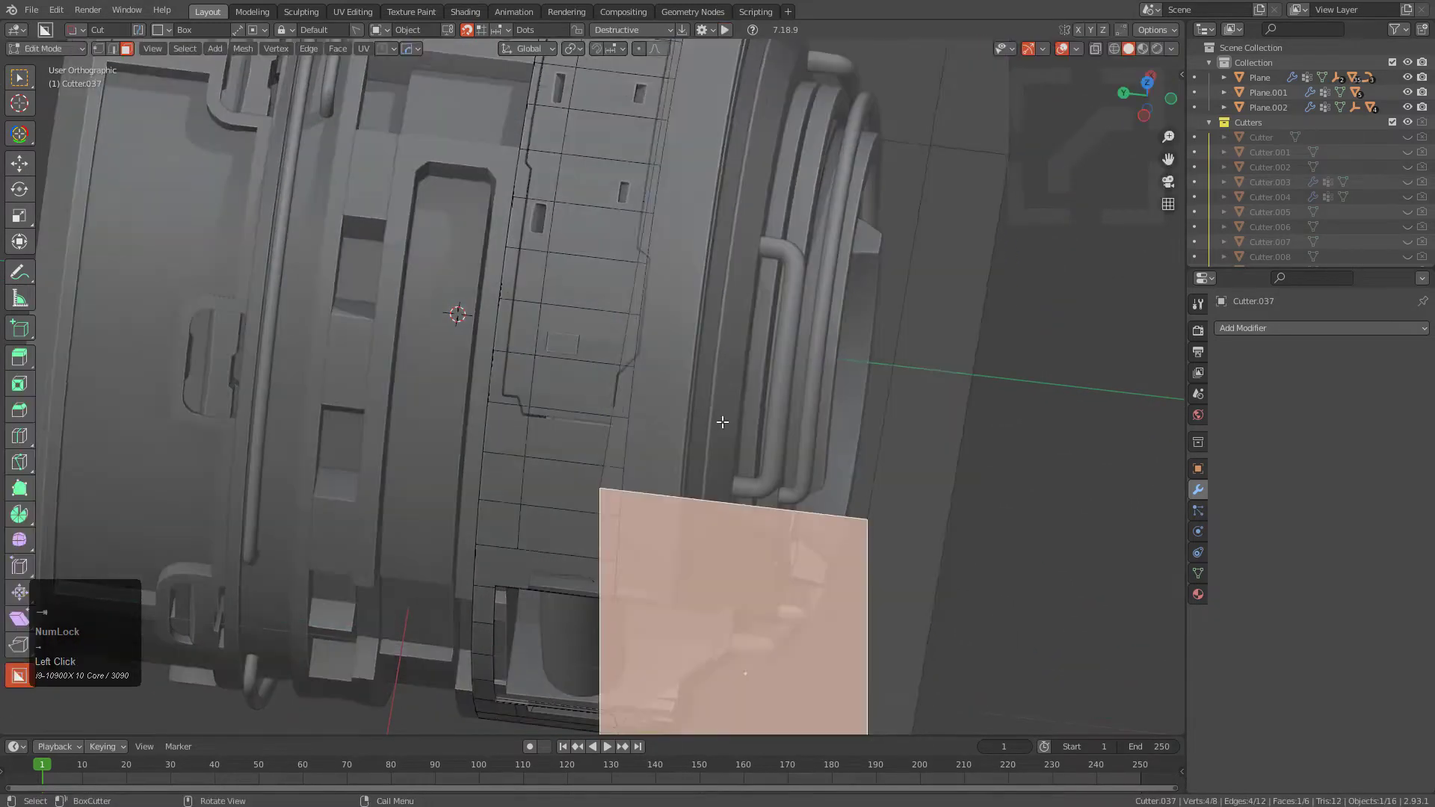
middle_click_drag(722, 422, 652, 423)
key("Tab")
key("h")
Select the Inset.001 ring and apply its Boolean.001 modifier
left_click(603, 249)
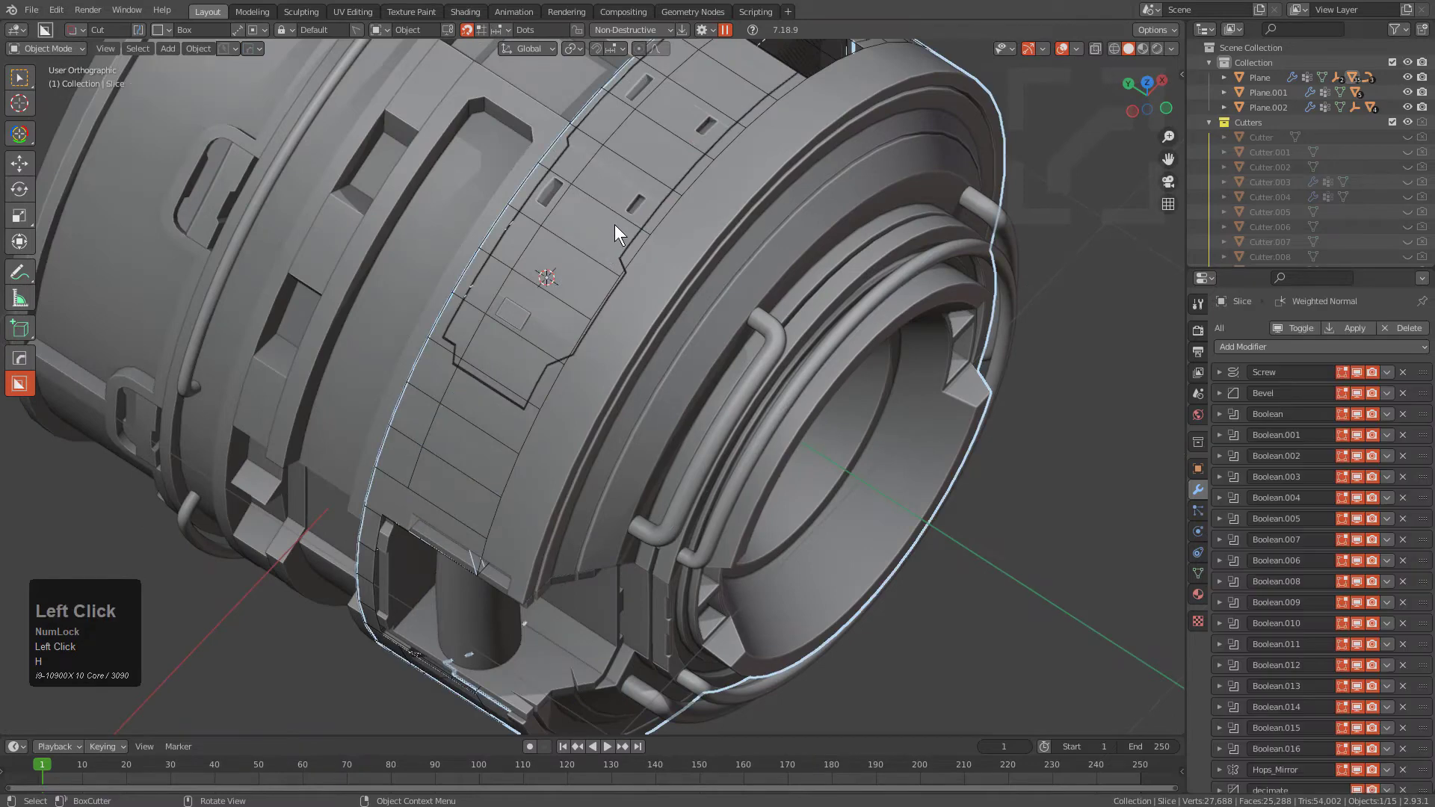
left_click(615, 223)
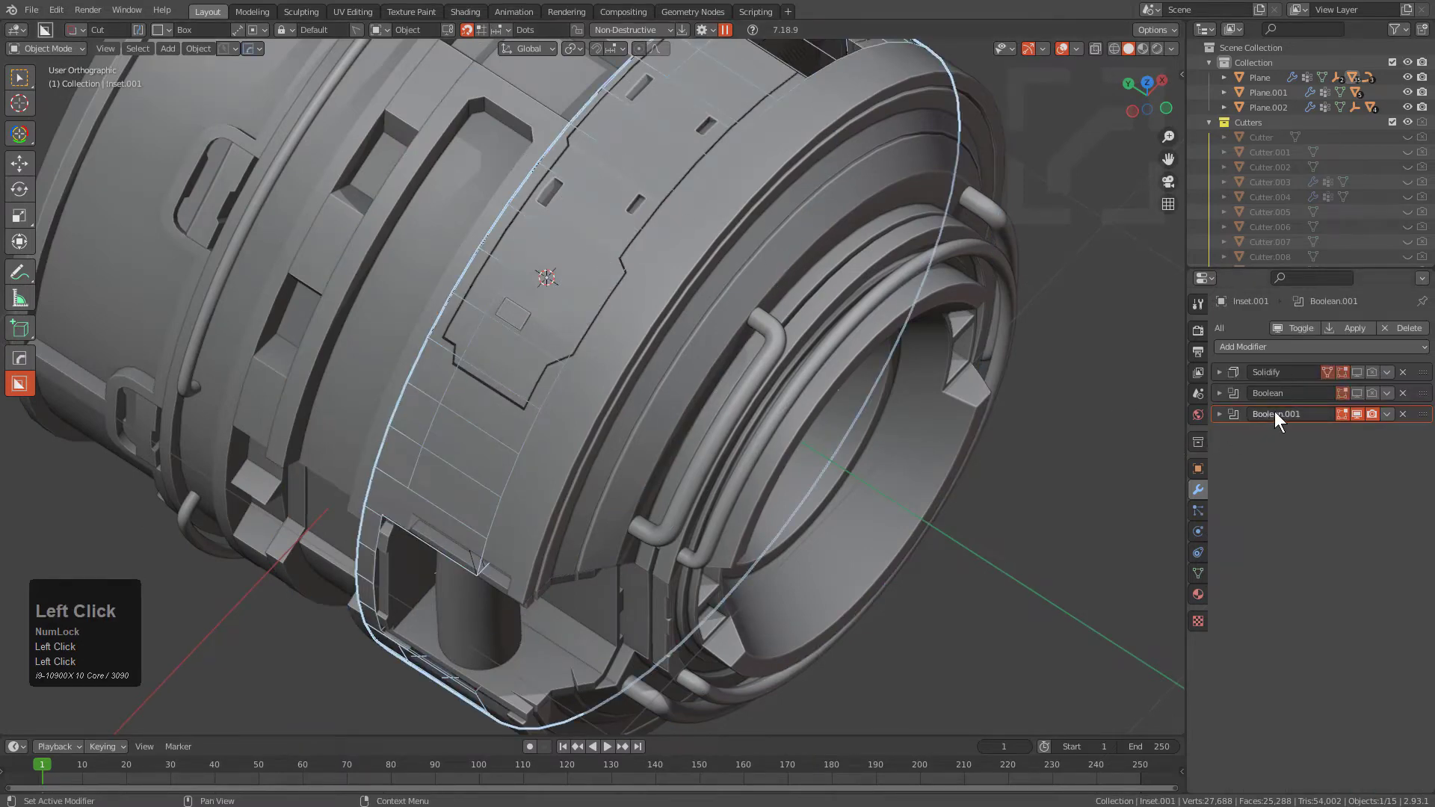
key("ctrl+a")
Examine the notch's edges and corner vertices on the trimmed inset in Edit Mode with X-ray, and return to Object Mode
middle_click_drag(717, 351, 551, 522)
key("Tab")
key("alt+z")
key("a")
key("2")
scroll(399, 337, "up", 3)
left_click(392, 297)
middle_click_drag(392, 297, 448, 293)
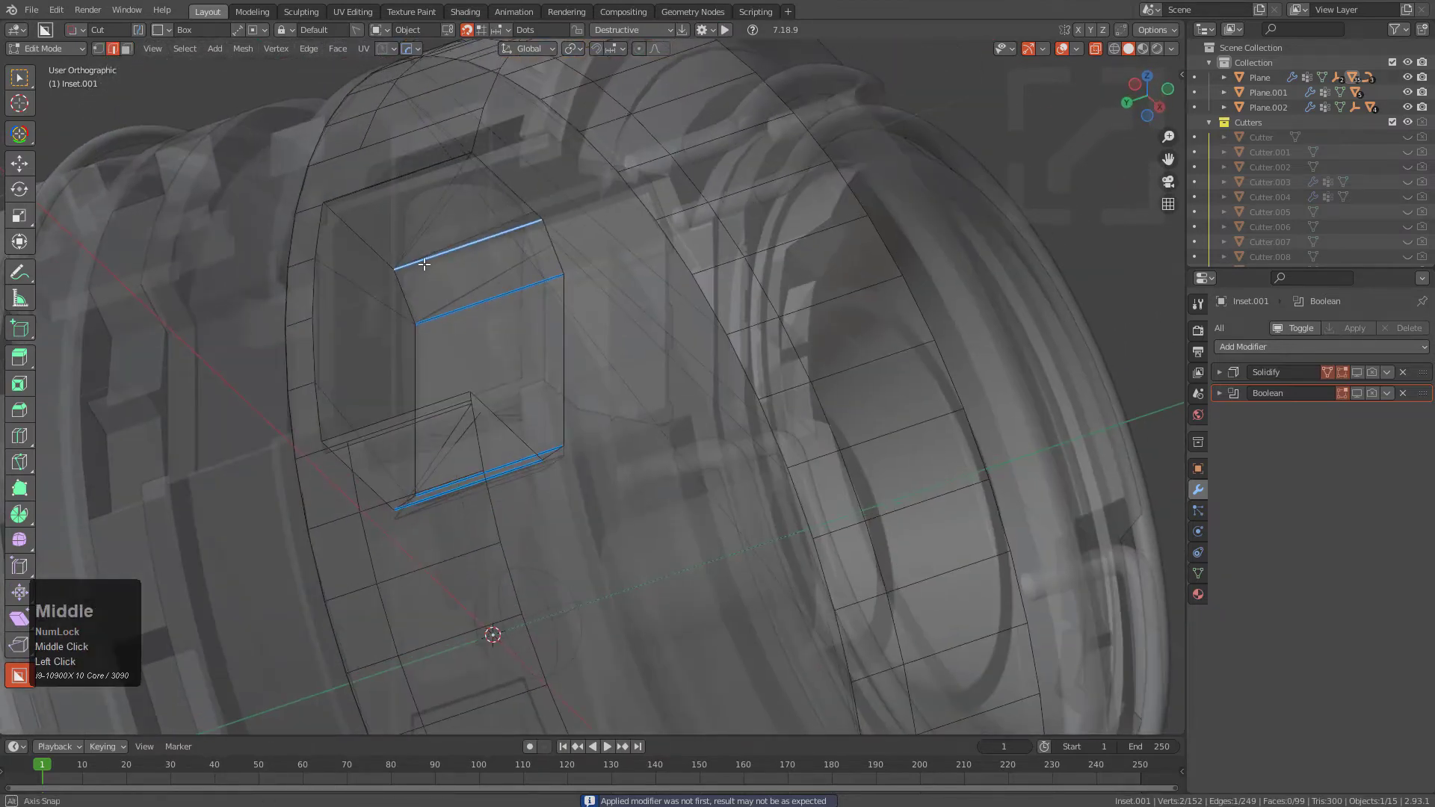
key("1")
left_click(553, 214)
key("g")
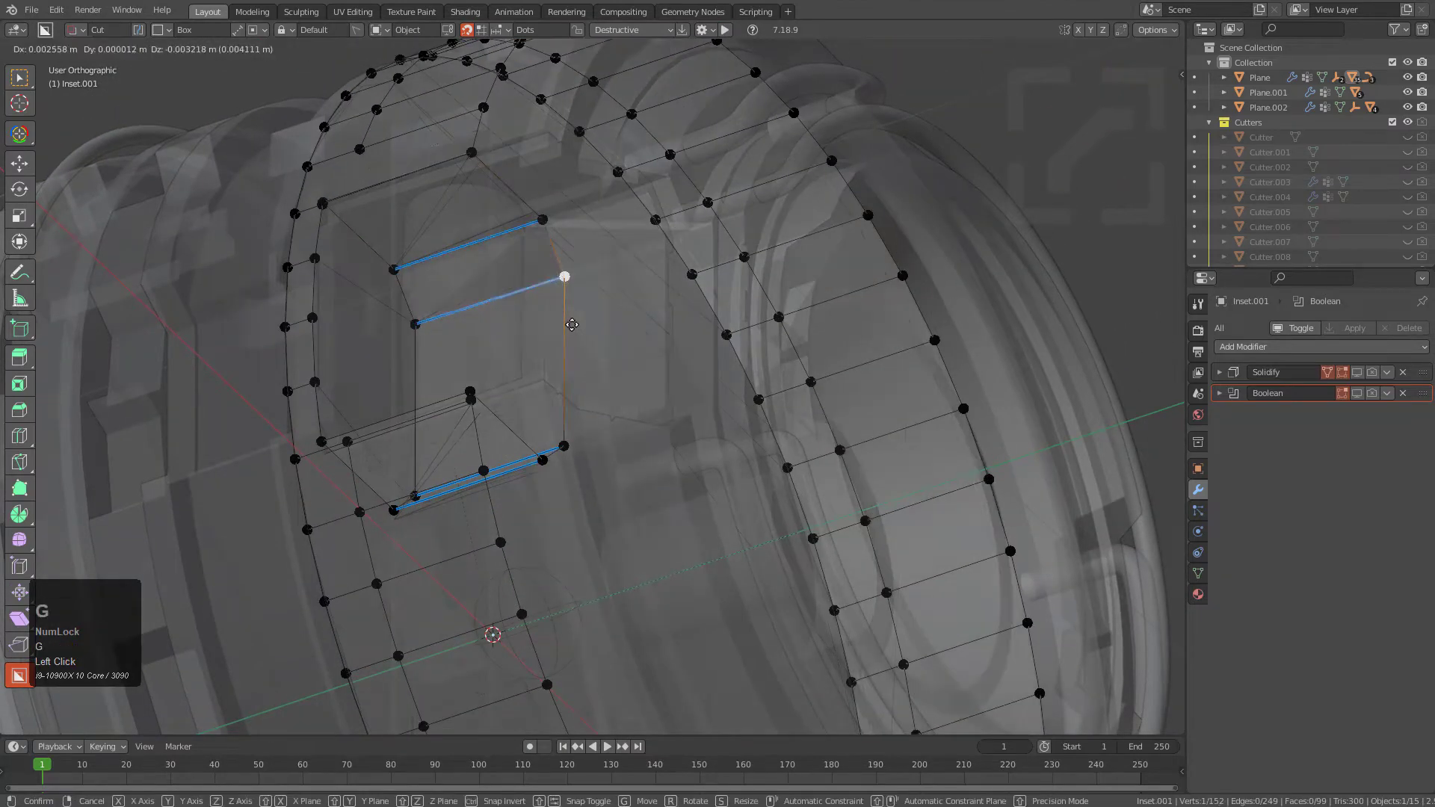
right_click(571, 325)
middle_click_drag(457, 405, 686, 310)
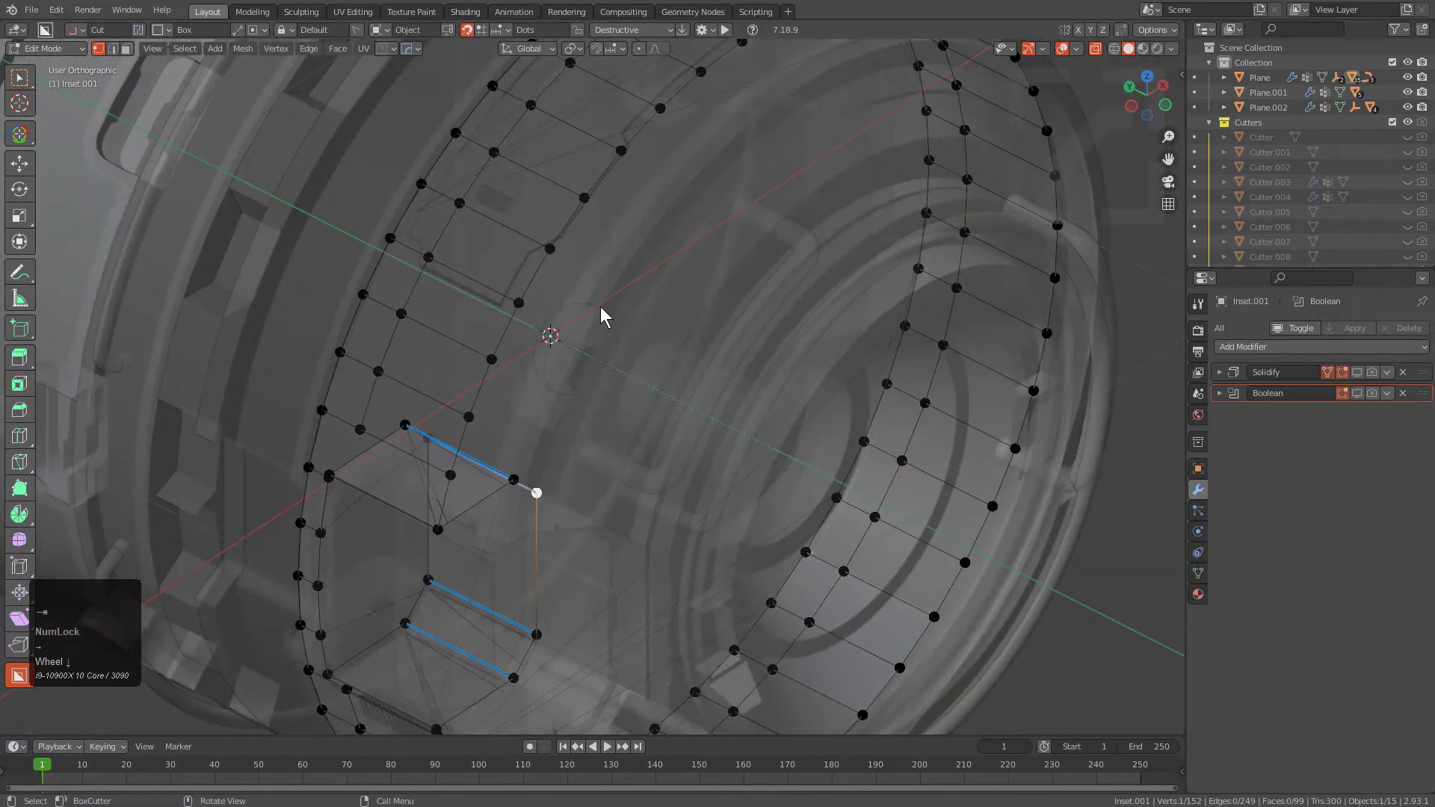
key("Tab")
Sharpen Inset.001 with the HardOps Sharpen operation and show its Solidify and Boolean modifiers in the viewport
scroll(688, 361, "down", 3)
scroll(674, 388, "down", 3, "shift")
scroll(674, 384, "up", 2)
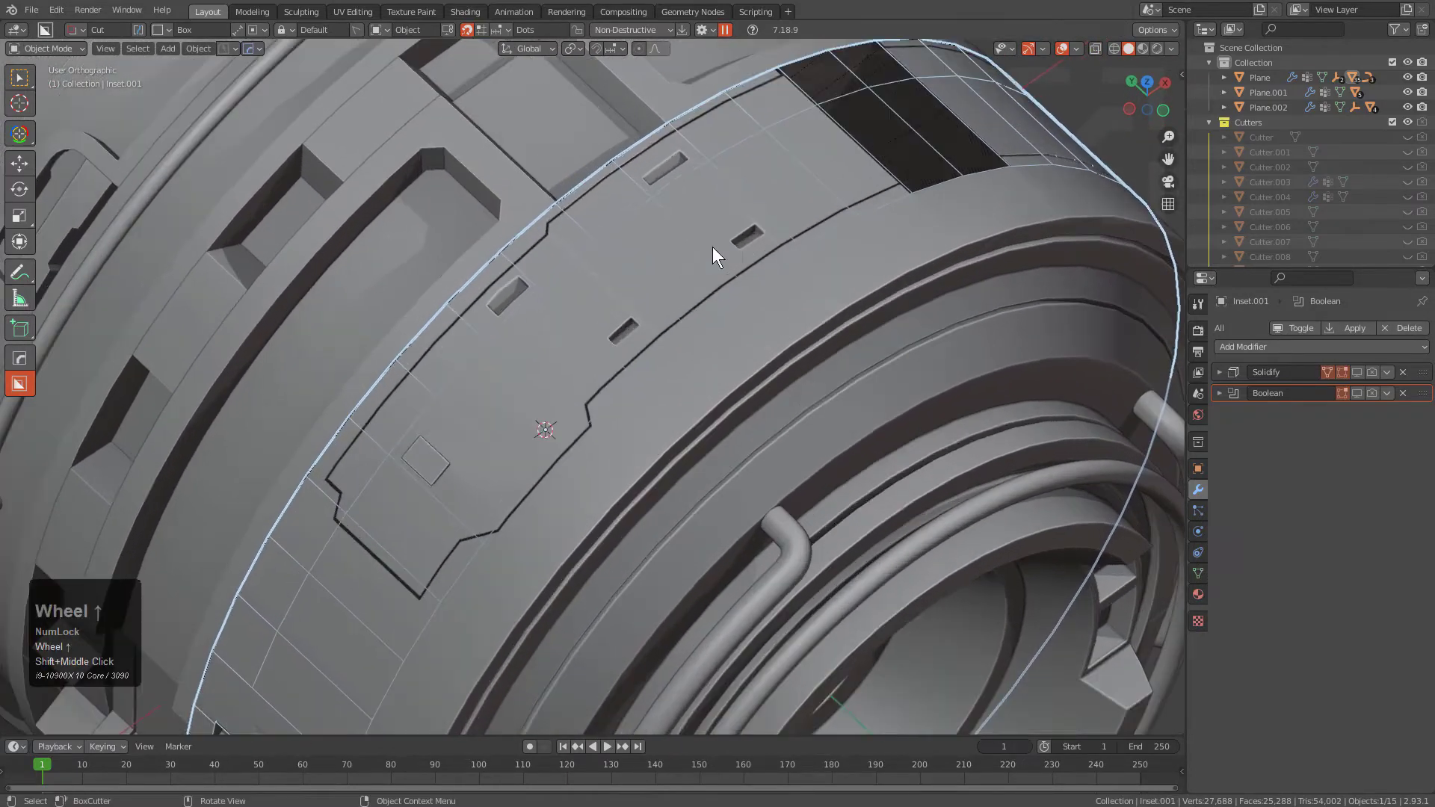
key("q")
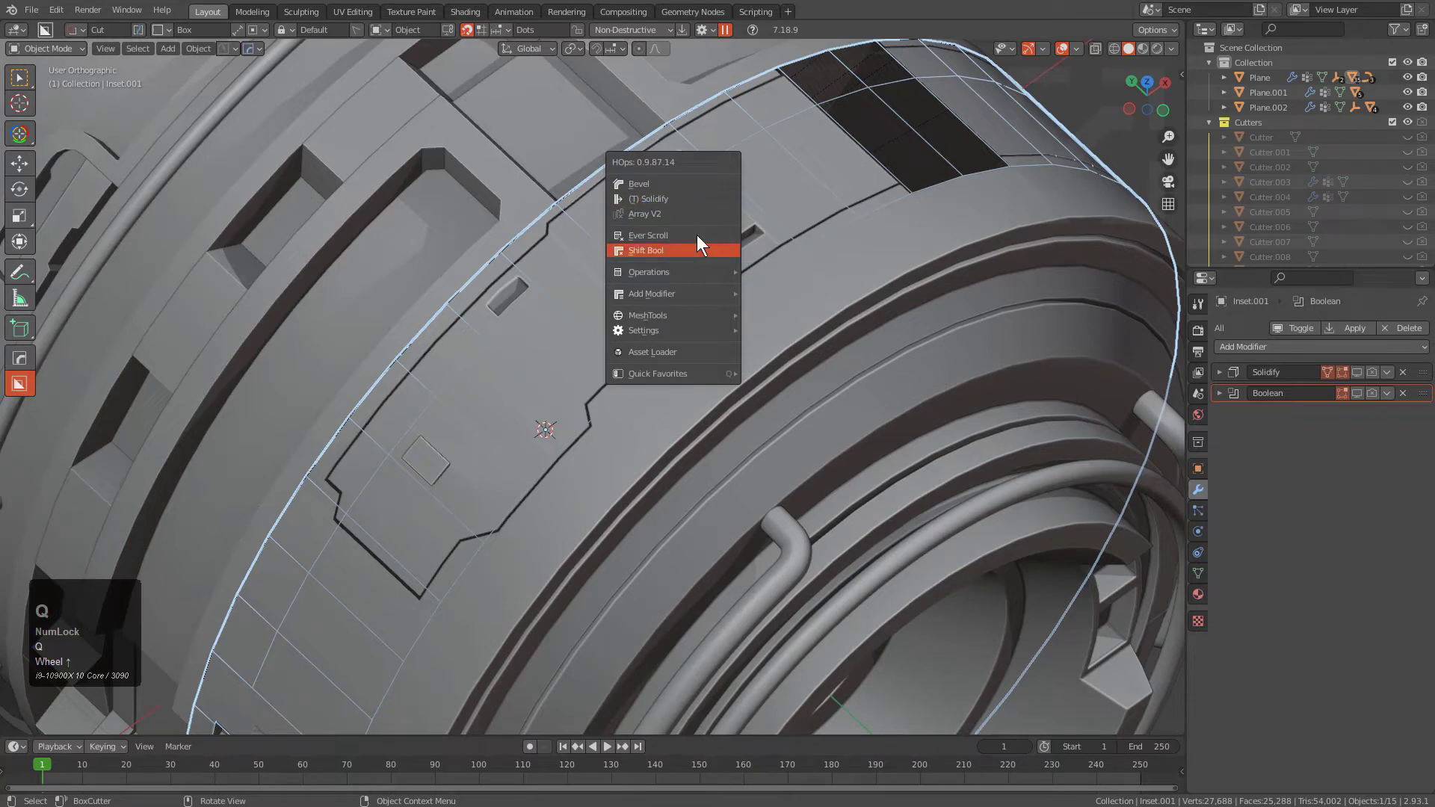
mouse_move(706, 272)
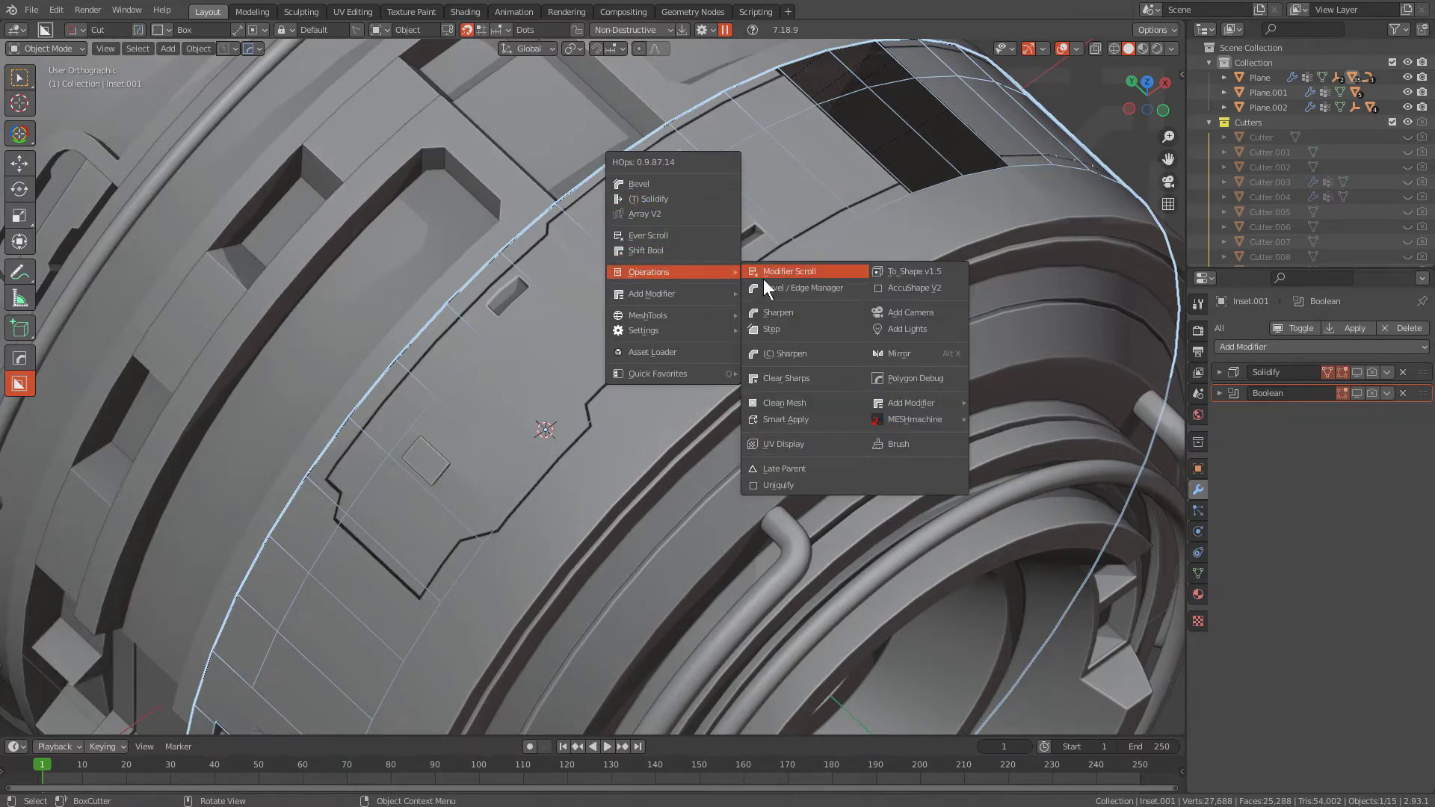
left_click(795, 312)
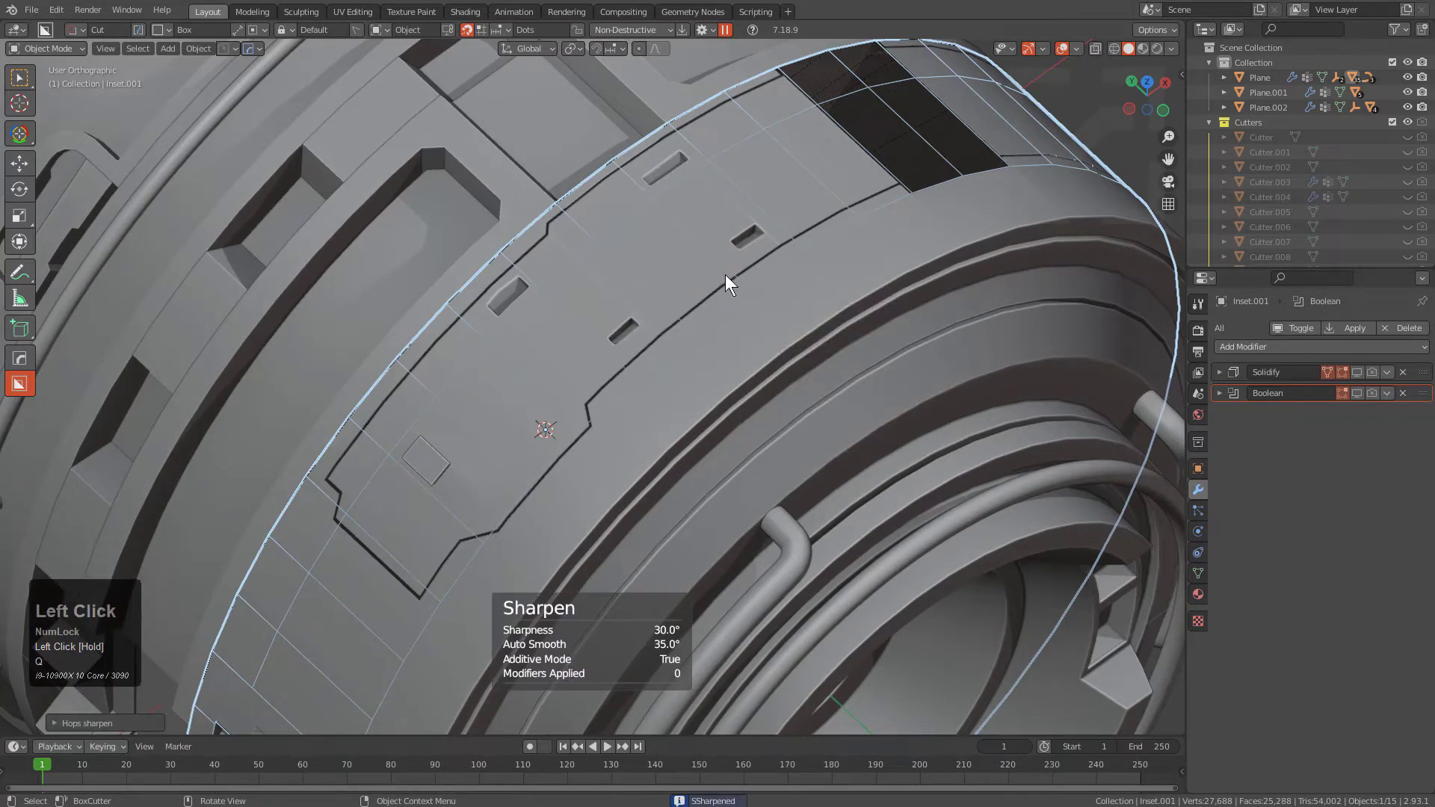
left_click(1357, 372)
left_click(1357, 392)
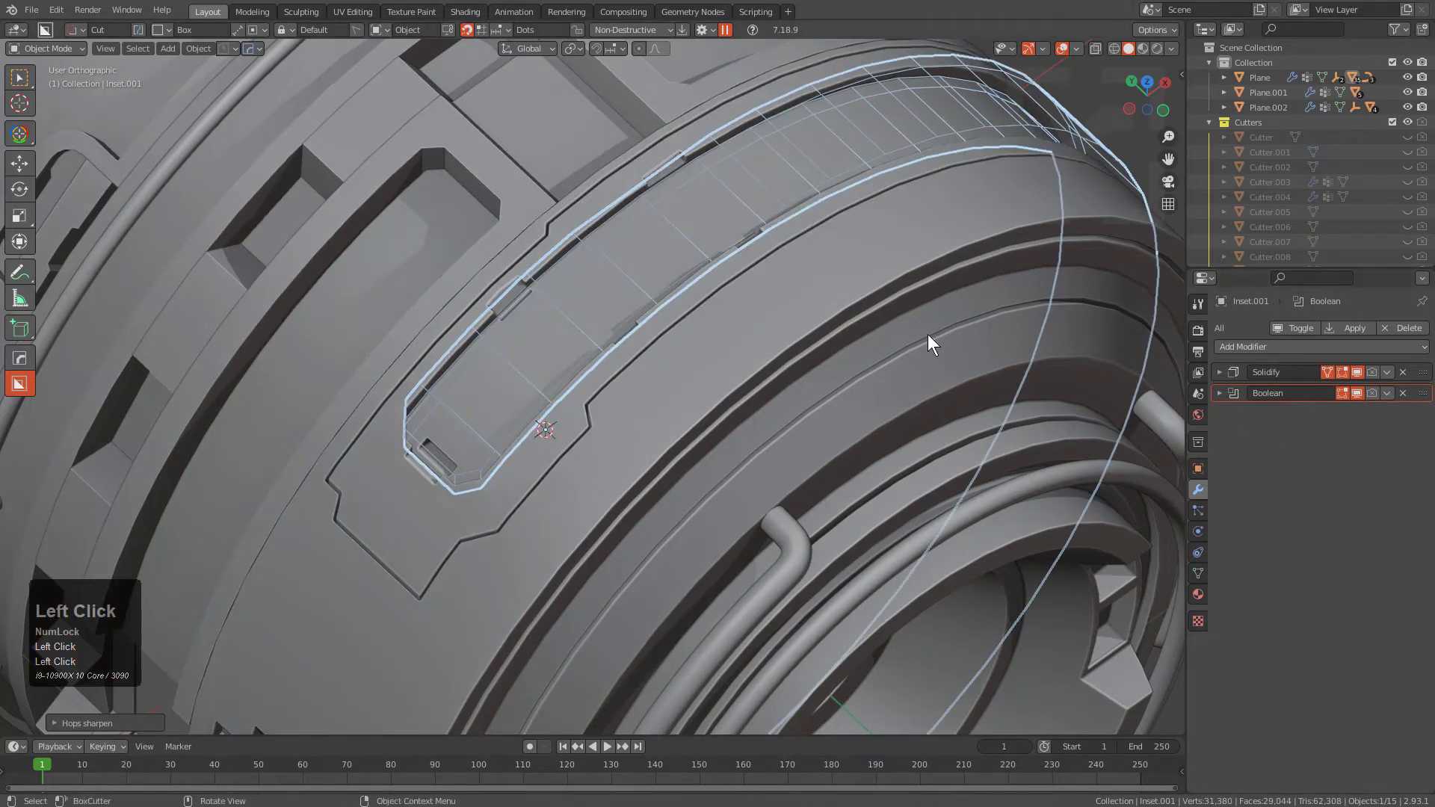
Add a Subdivision modifier first in the inset's stack and set its viewport and render levels to 1
mouse_move(927, 334)
middle_mouse_down()
mouse_move(729, 327)
mouse_move(921, 329)
middle_mouse_up()
key("q")
mouse_move(938, 333)
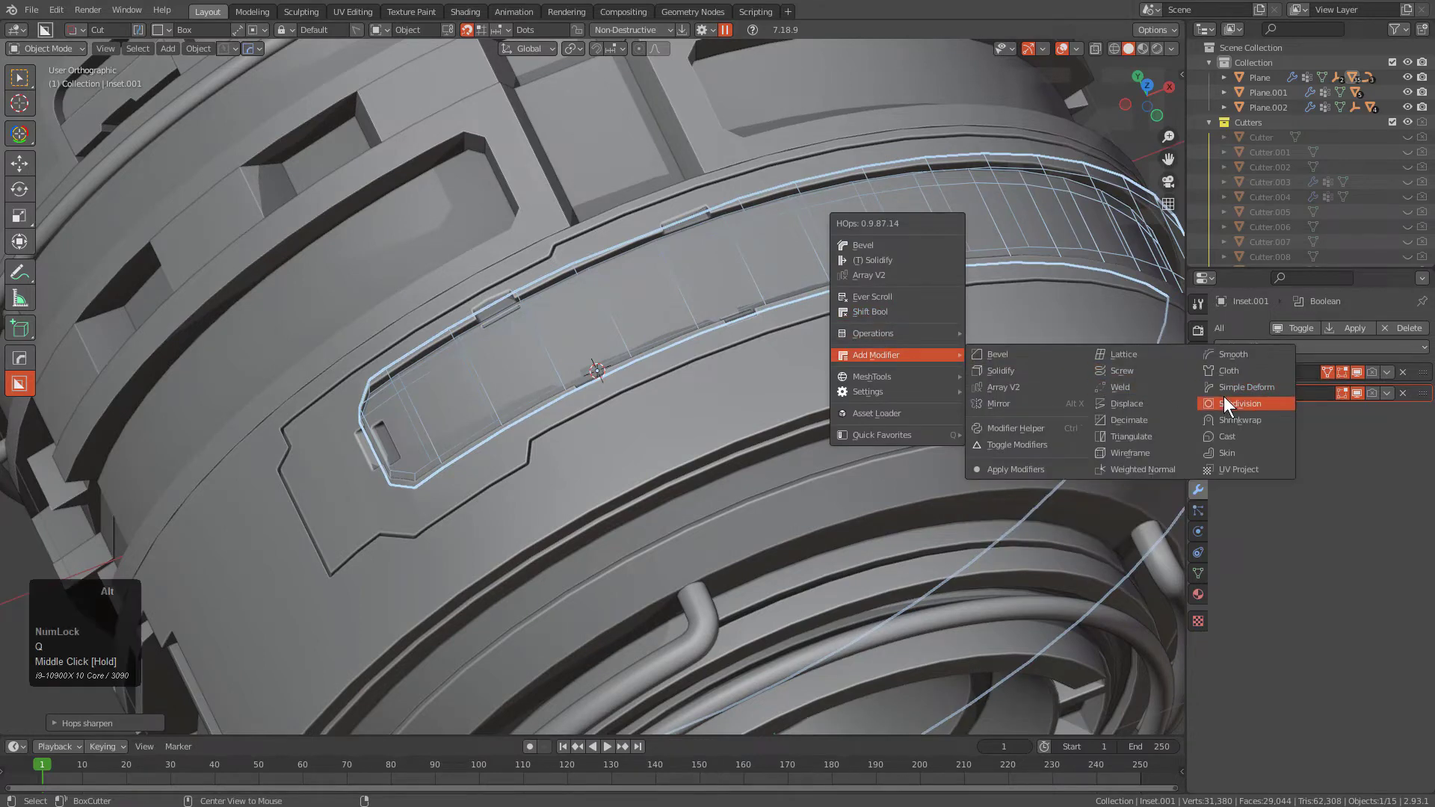
left_click(1224, 399)
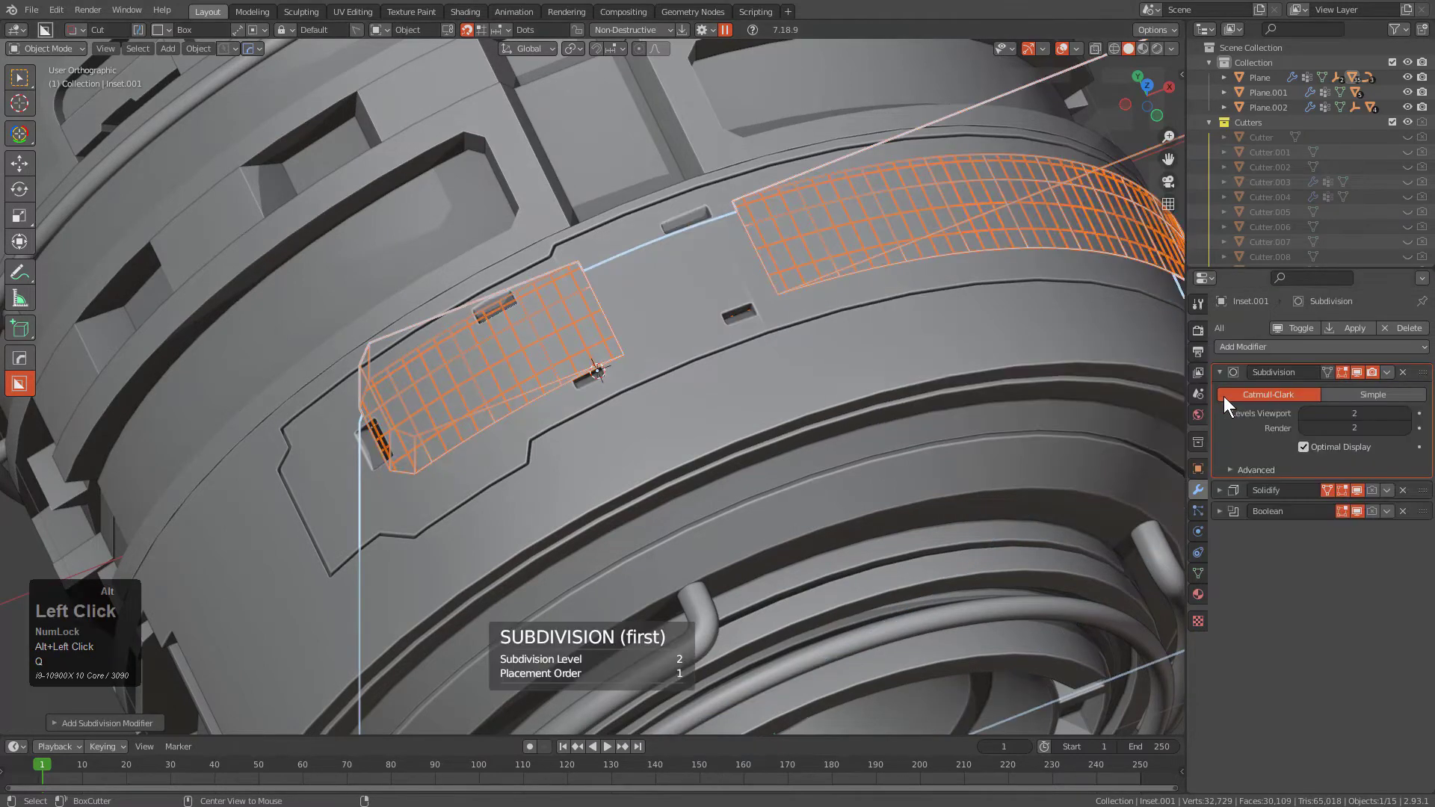
scroll(888, 338, "down", 2)
mouse_move(804, 316)
middle_mouse_down()
mouse_move(779, 299)
mouse_move(810, 301)
middle_mouse_up()
scroll(778, 298, "down", 1)
left_click(1303, 417)
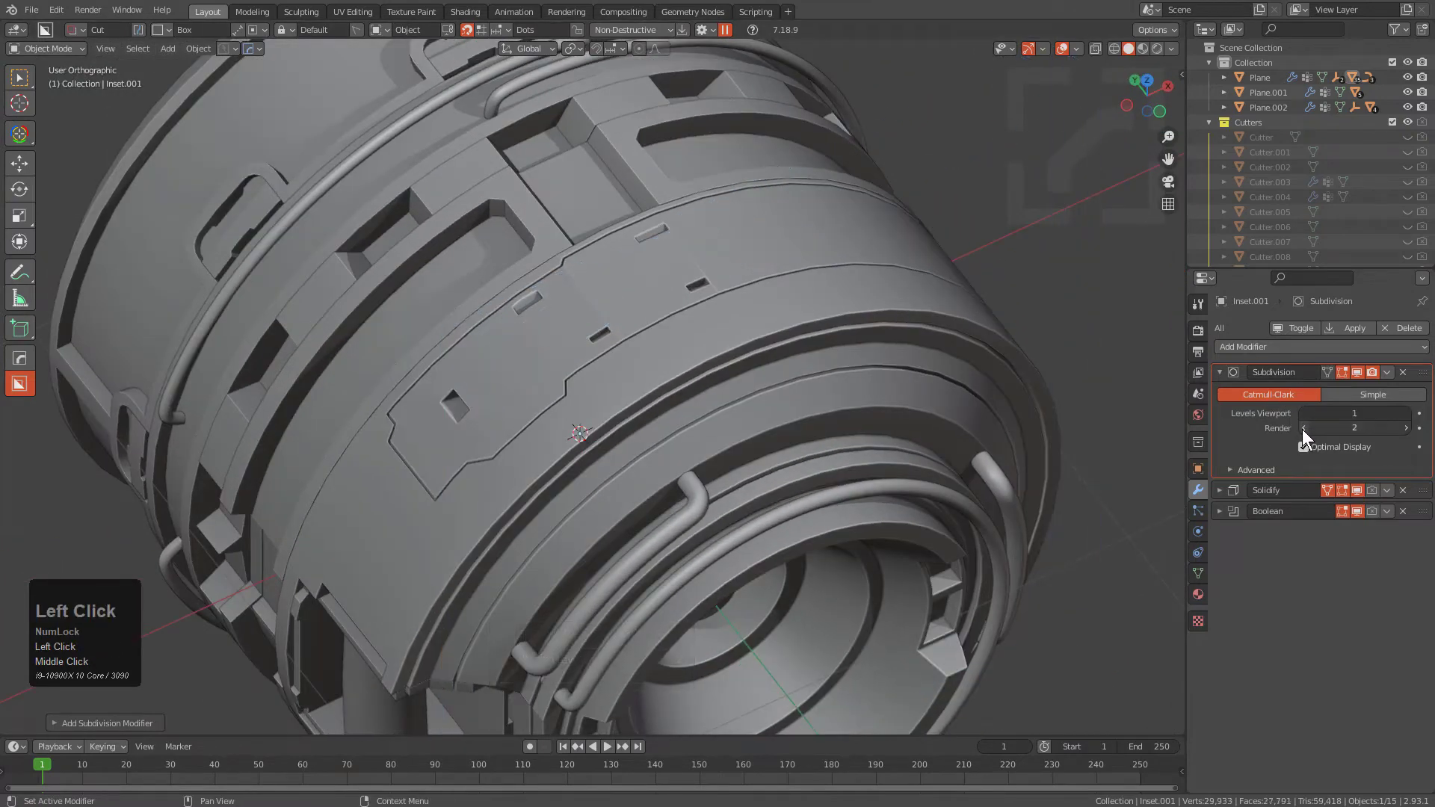
Disable viewport display of the inset's Subdivision, Solidify and Boolean modifiers
left_click(1356, 372)
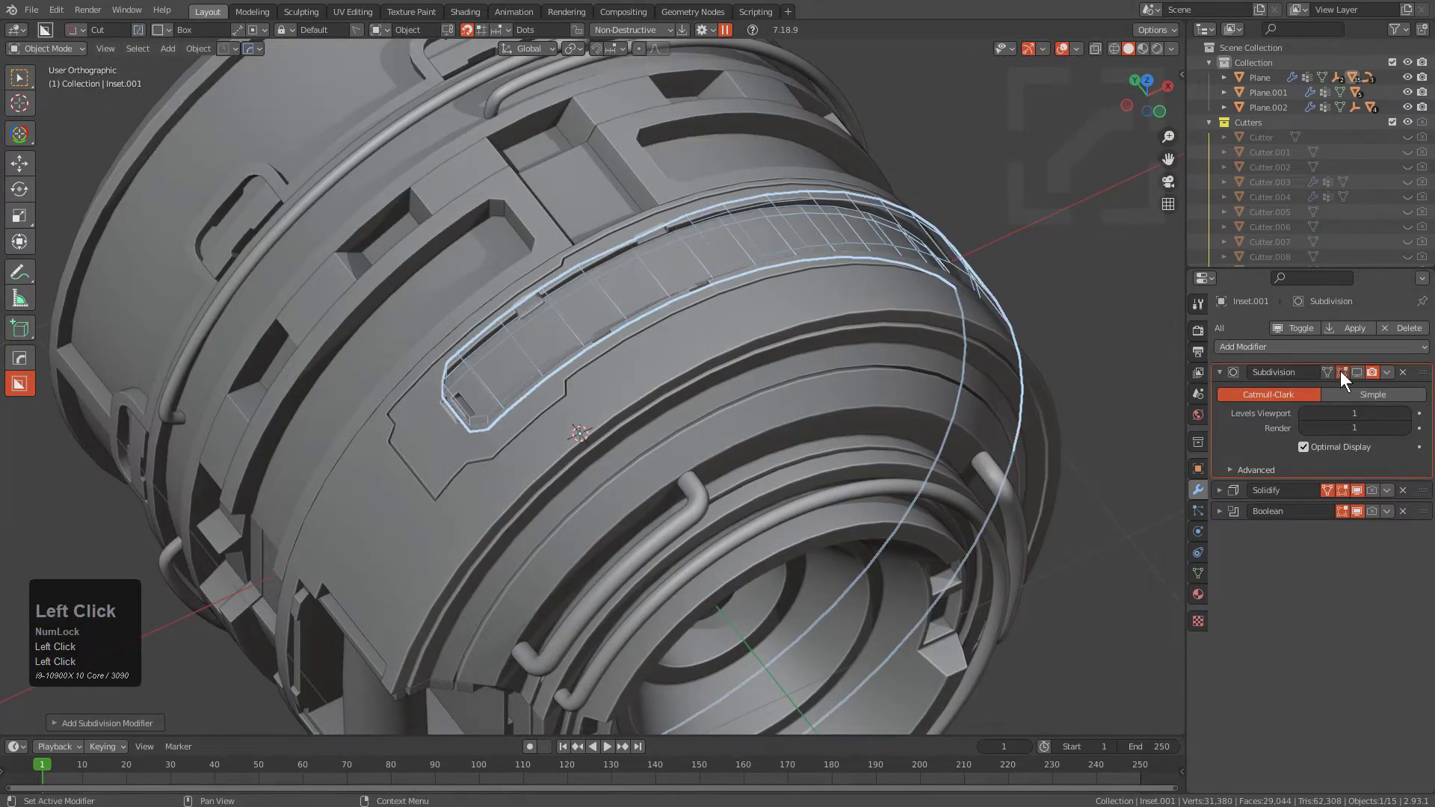
left_click(1356, 491)
left_click(1357, 509)
Examine the middle and outer edge vertices of the inset ring in Edit Mode with X-ray on
scroll(882, 422, "down", 2)
key("alt+z")
middle_click_drag(764, 405, 712, 417)
key("Tab")
scroll(737, 388, "up", 5)
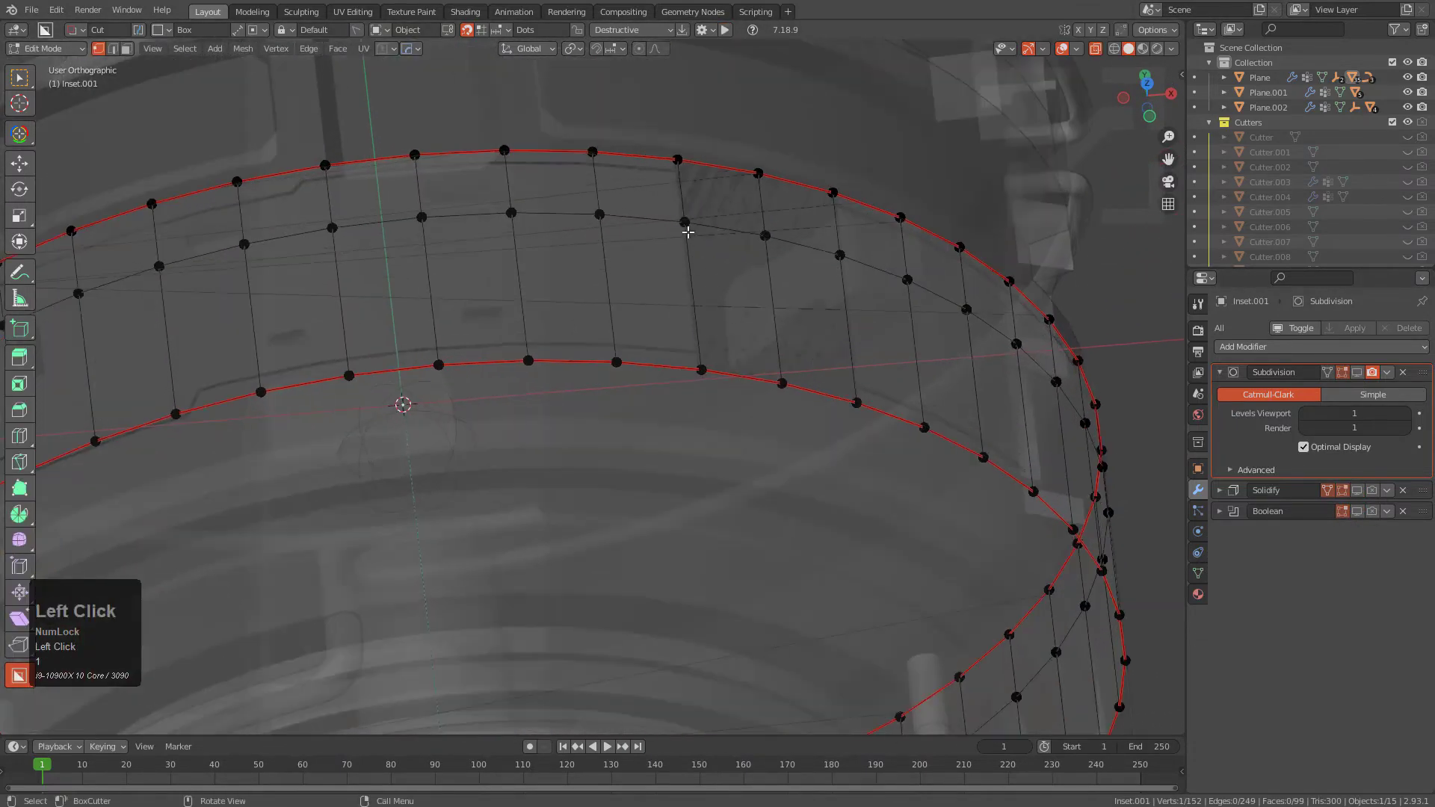
left_click(687, 232)
key("g")
right_click(695, 275)
left_click(692, 175)
key("g")
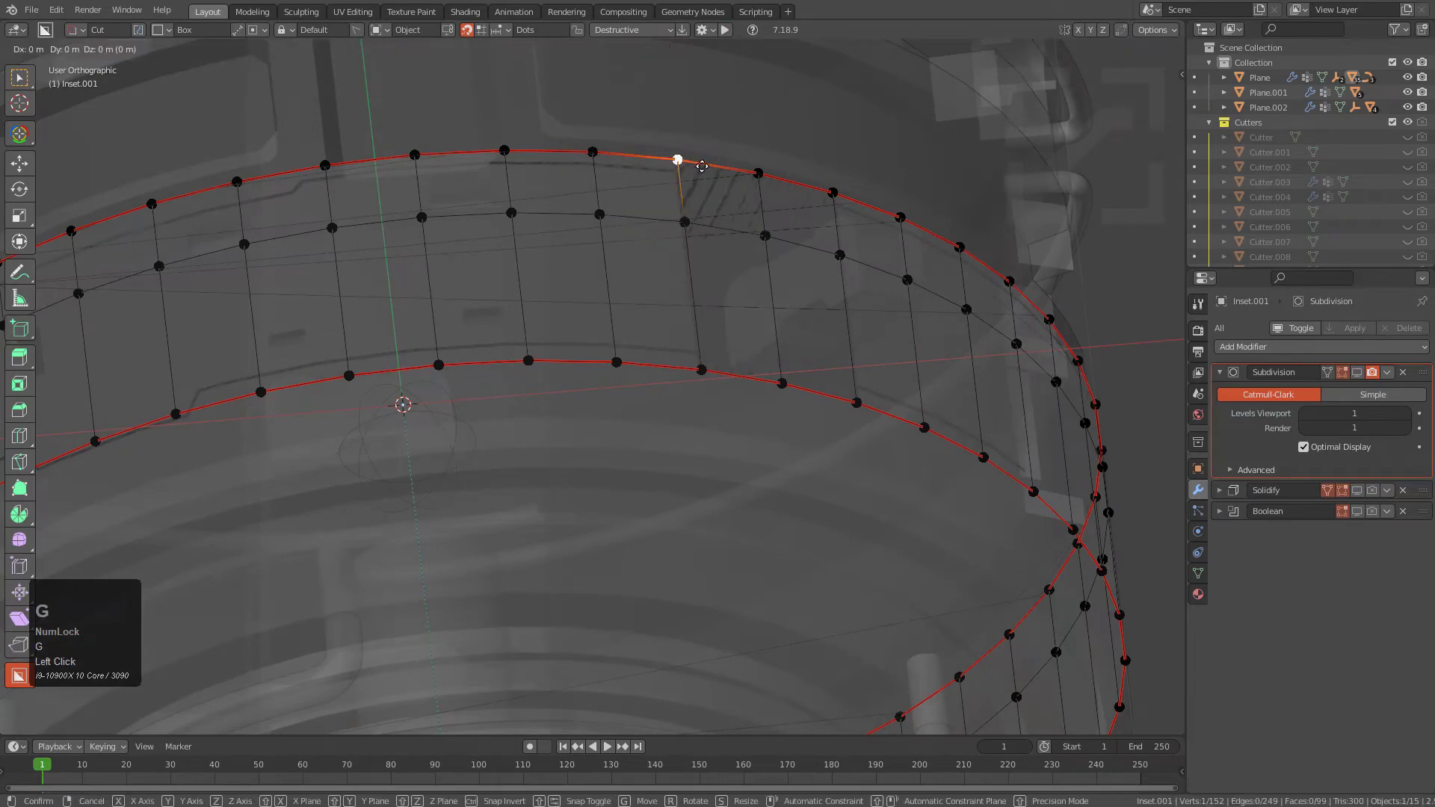
right_click(696, 174)
Isolate the inset in local view and dissolve the edge loop running around the middle of the ring
key("KP_Divide")
scroll(696, 180, "down", 3)
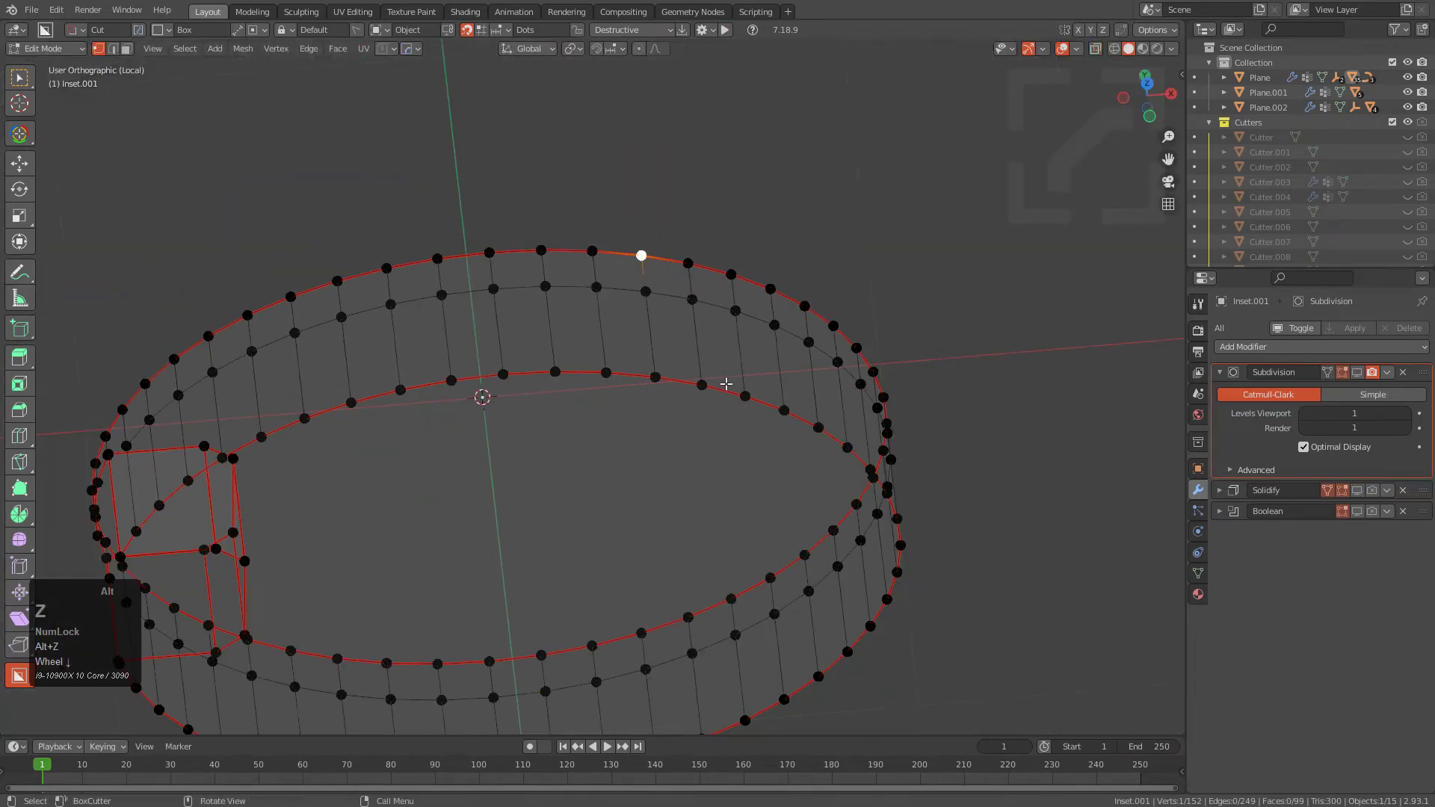
key("alt+z")
middle_click_drag(724, 384, 496, 295)
key("2")
left_click(464, 333, "alt")
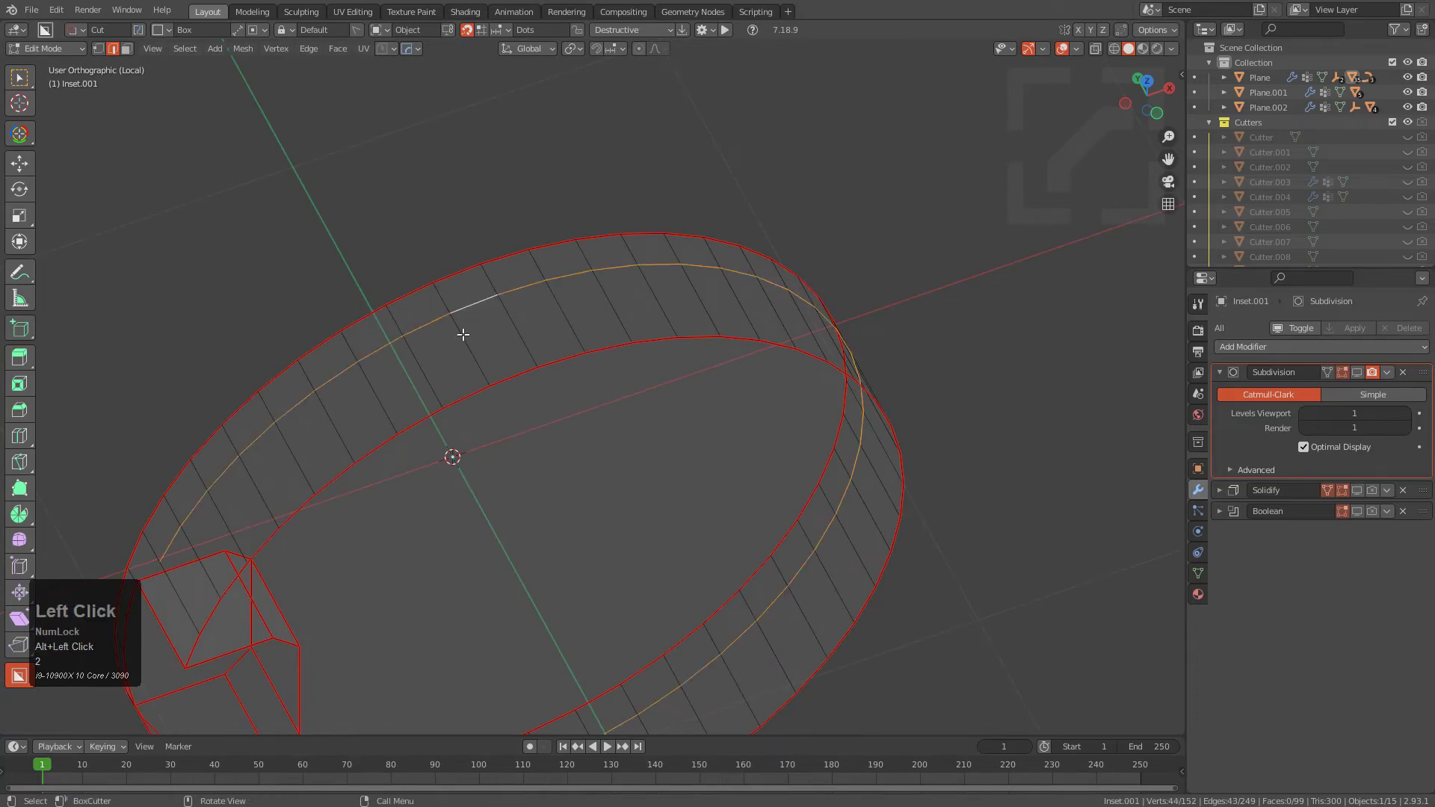
key("ctrl+x")
Merge the two neighbouring vertices at the notch's upper corner on the ring's edge
middle_click_drag(455, 403, 570, 320, "shift")
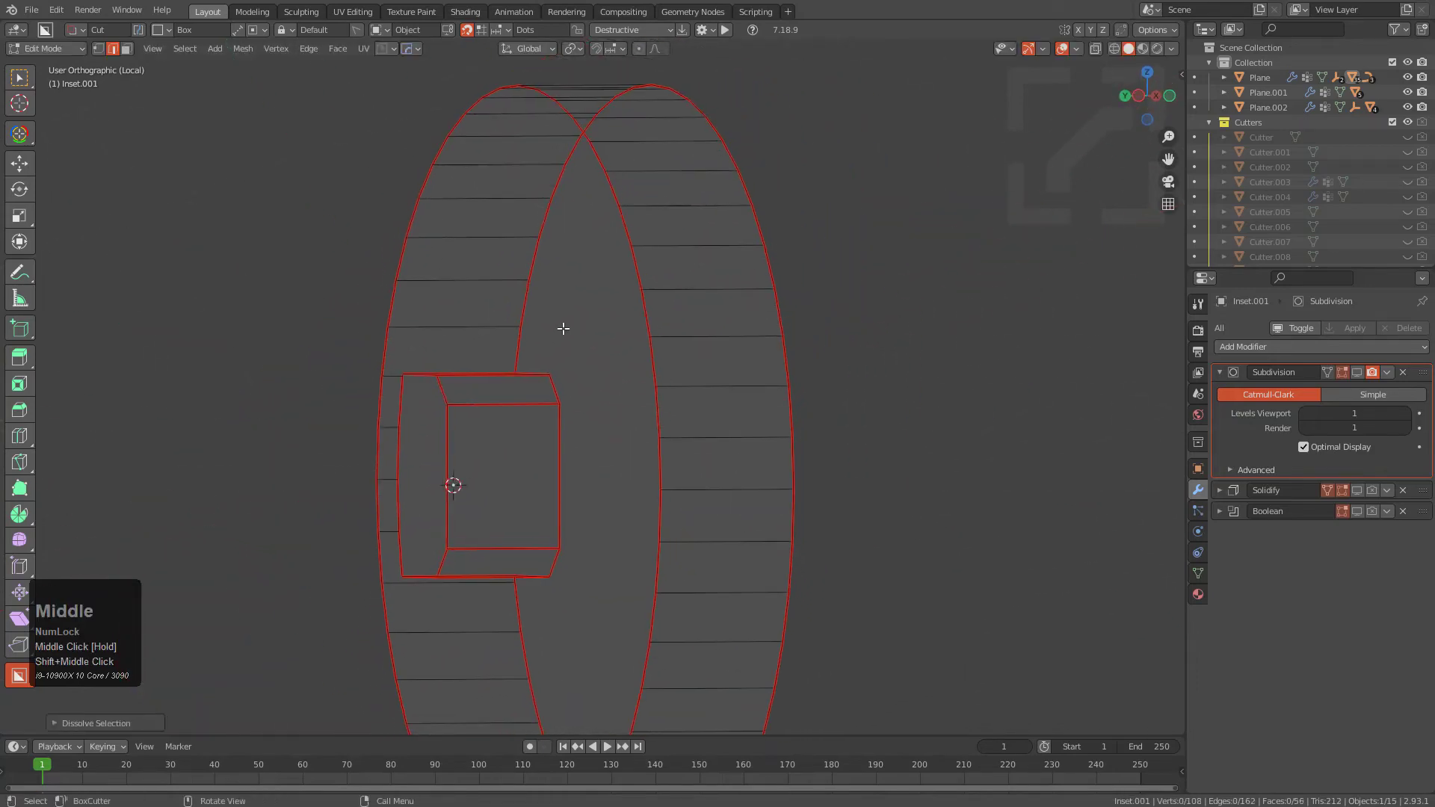
scroll(570, 320, "up", 4)
key("1")
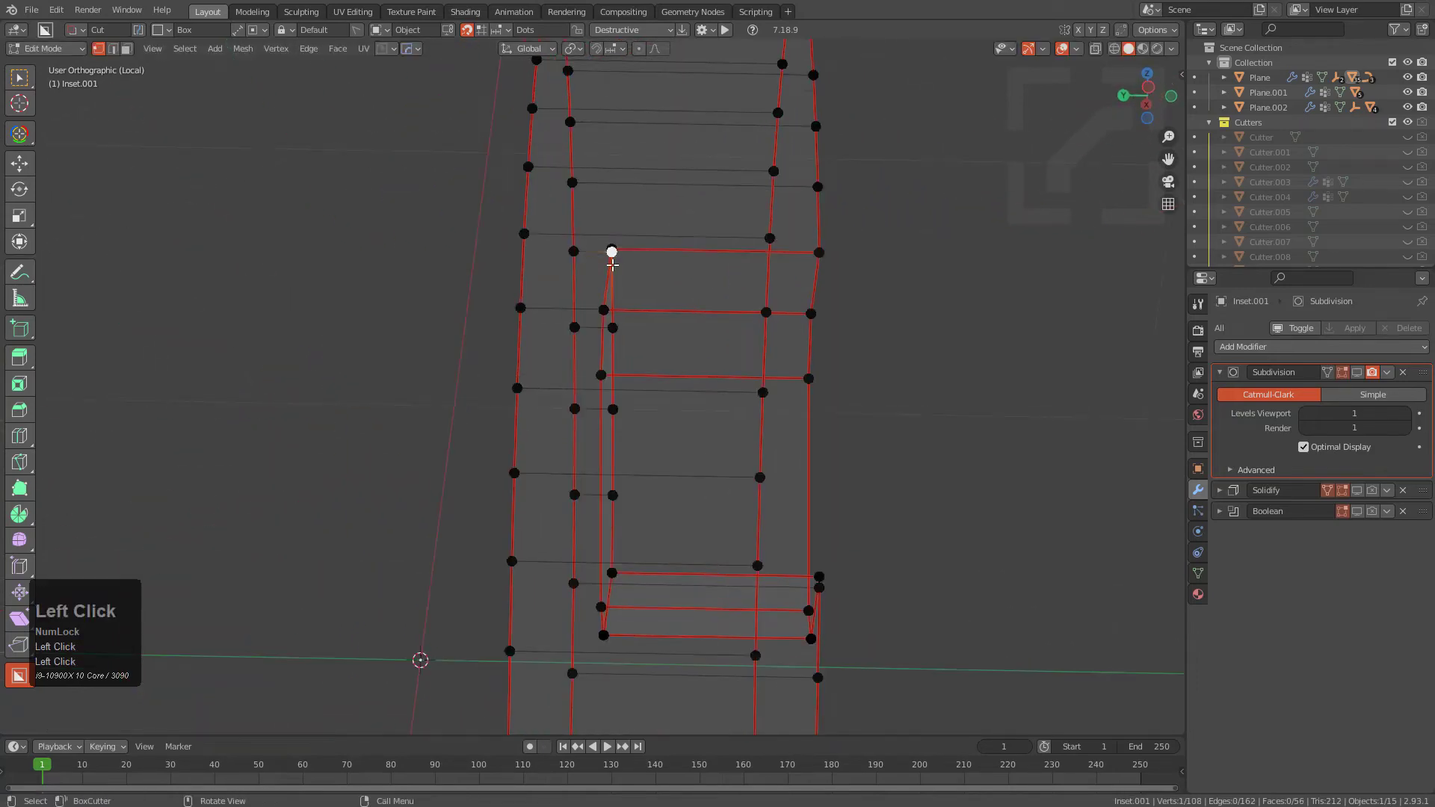
middle_click_drag(613, 243, 612, 269)
key("m")
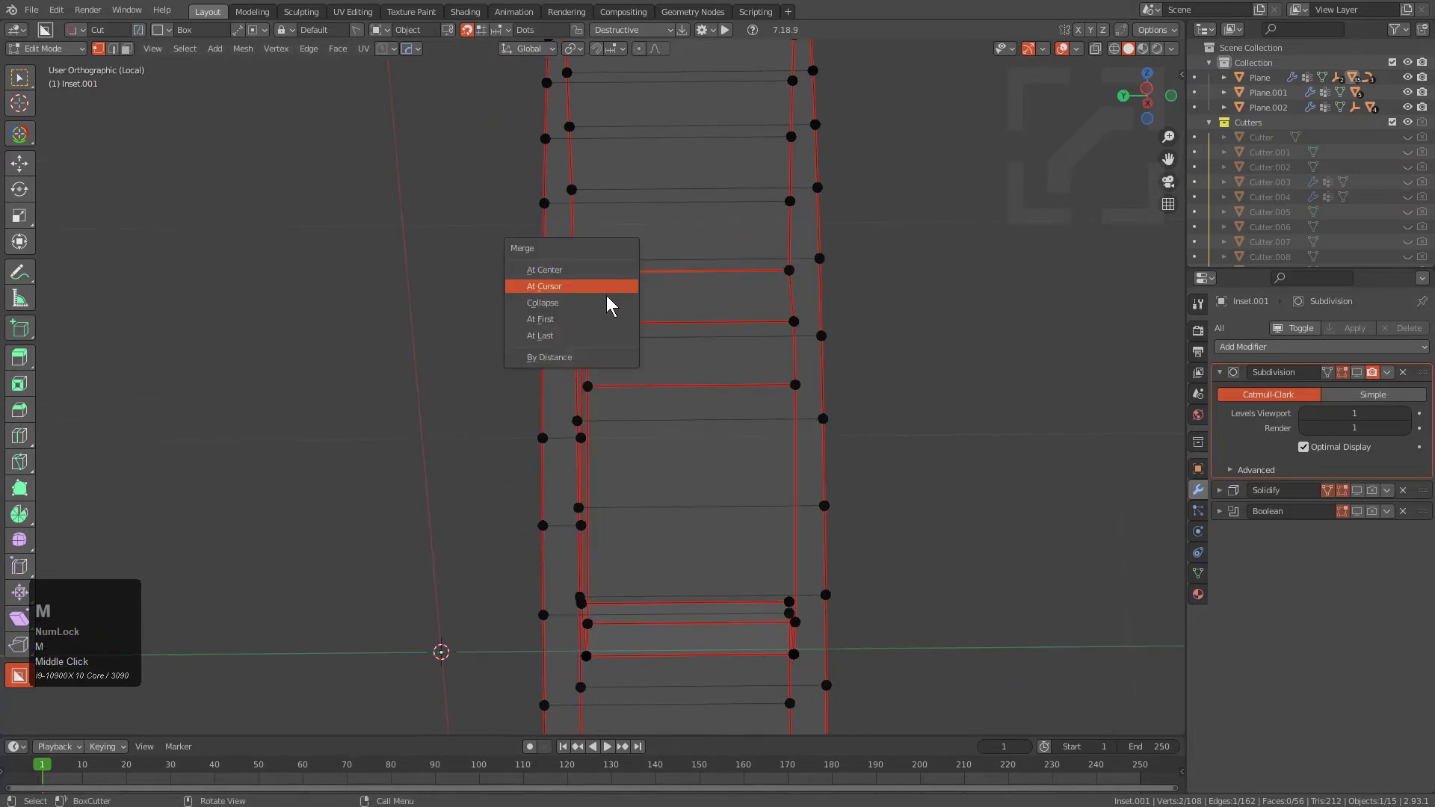
left_click(588, 325)
Return to Object Mode with X-ray on and show the inset's Subdivision modifier in the viewport to check the notch area
middle_click_drag(638, 425, 531, 391)
scroll(660, 304, "up", 4)
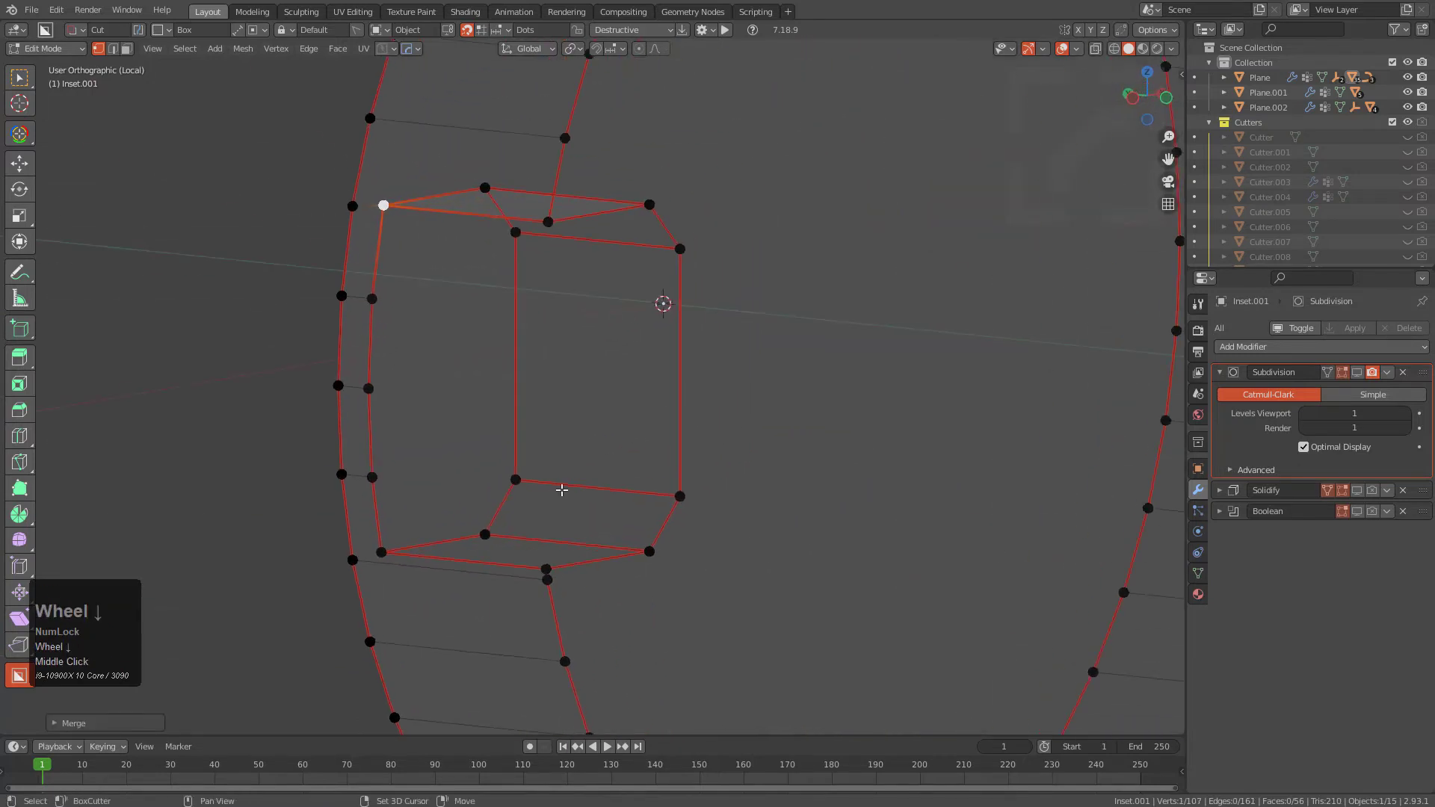
scroll(835, 425, "down", 3)
middle_click_drag(856, 426, 769, 398)
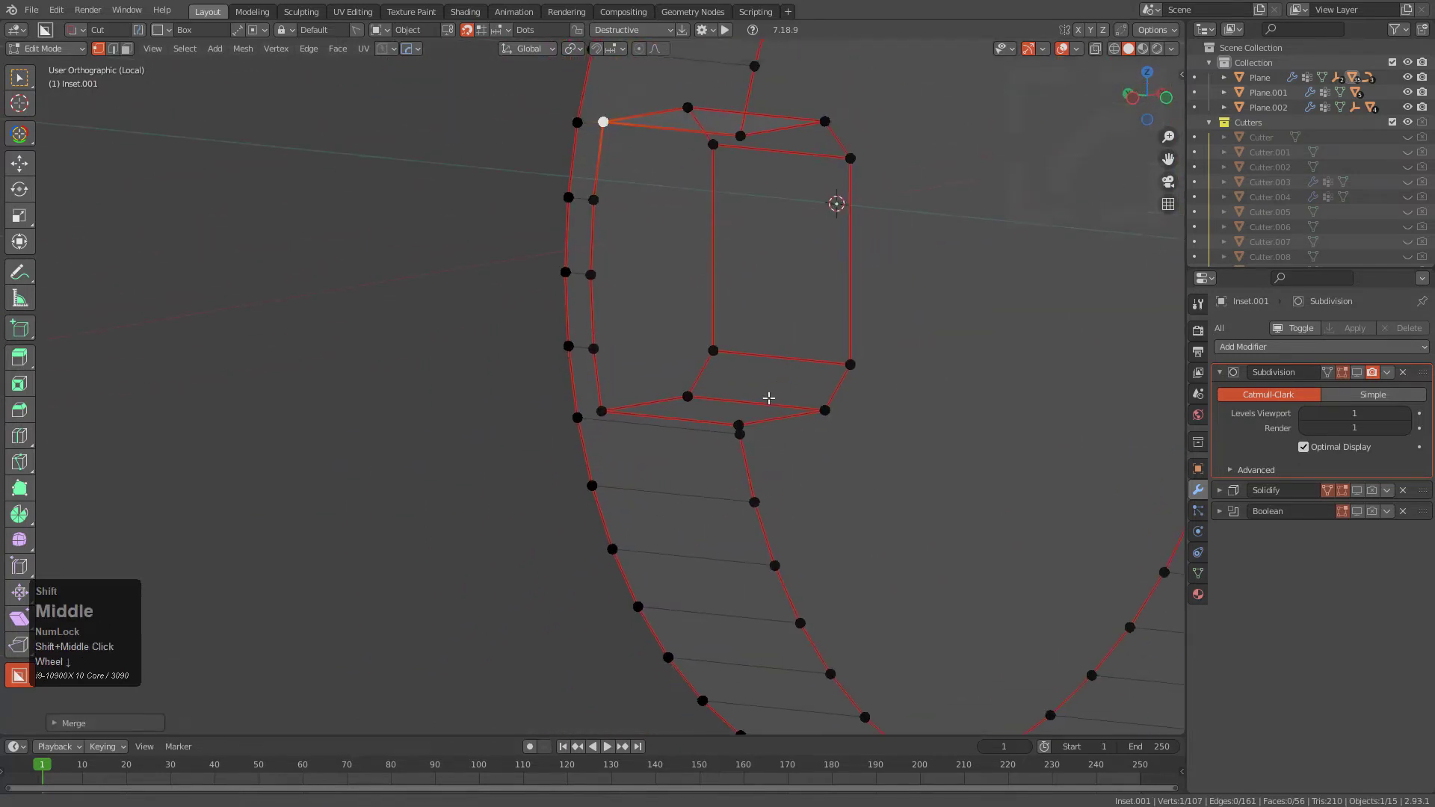
scroll(760, 336, "down", 3)
key("Tab")
key("alt+z")
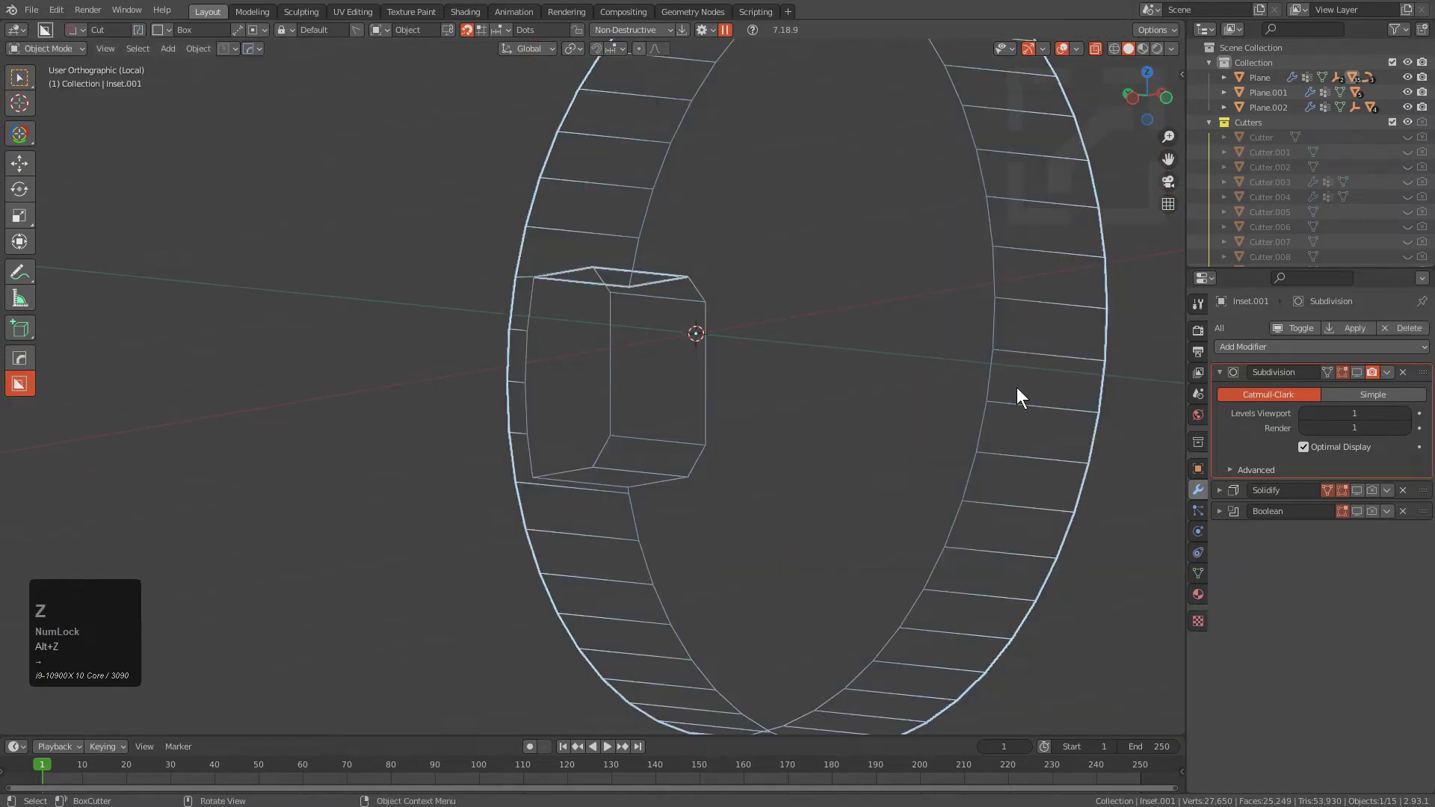
left_click(1356, 372)
middle_click_drag(1031, 366, 522, 338)
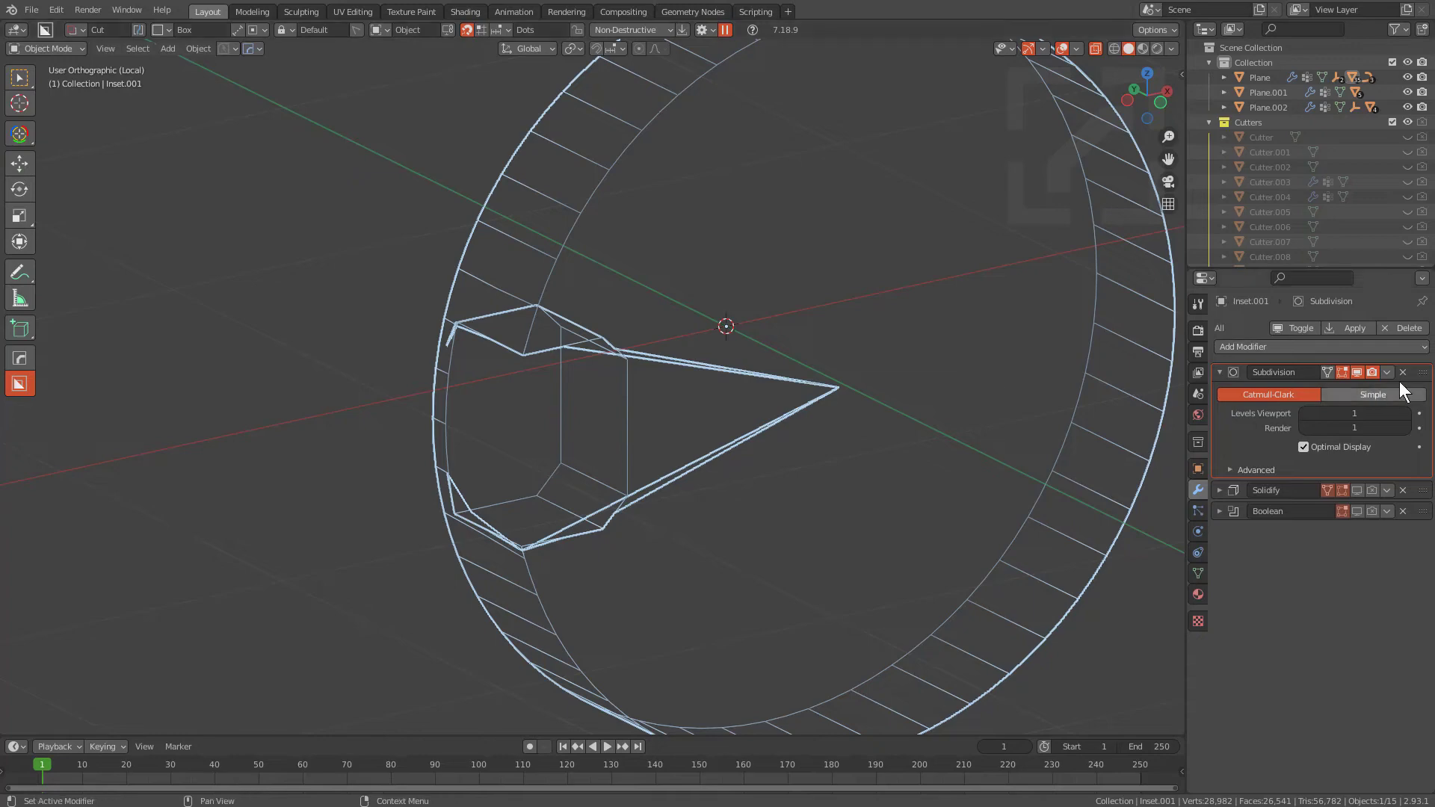
Add a Triangulate modifier to the inset, move it above Subdivision in the stack, and turn X-ray off to inspect the mesh
key("q")
mouse_move(922, 392)
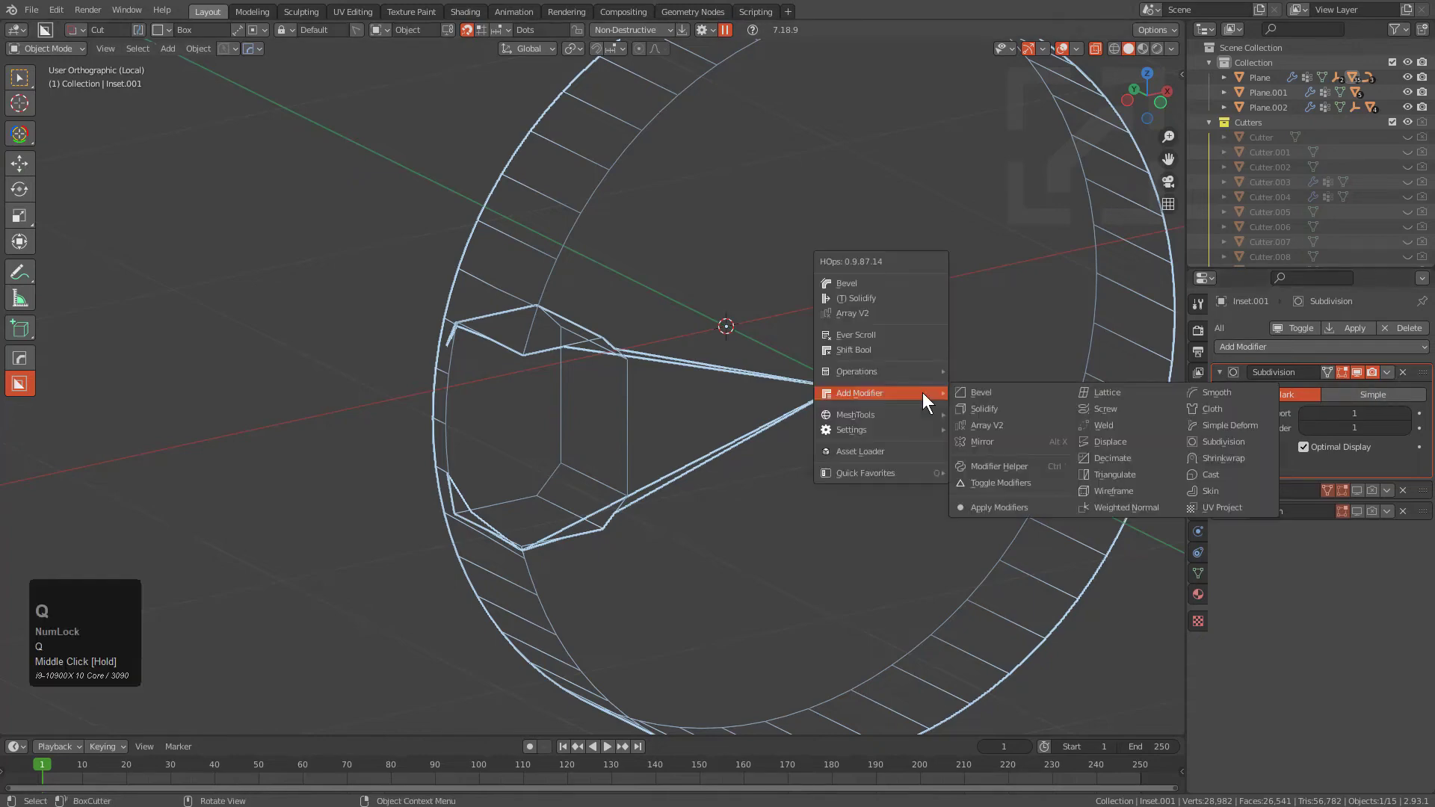
left_click(1114, 475)
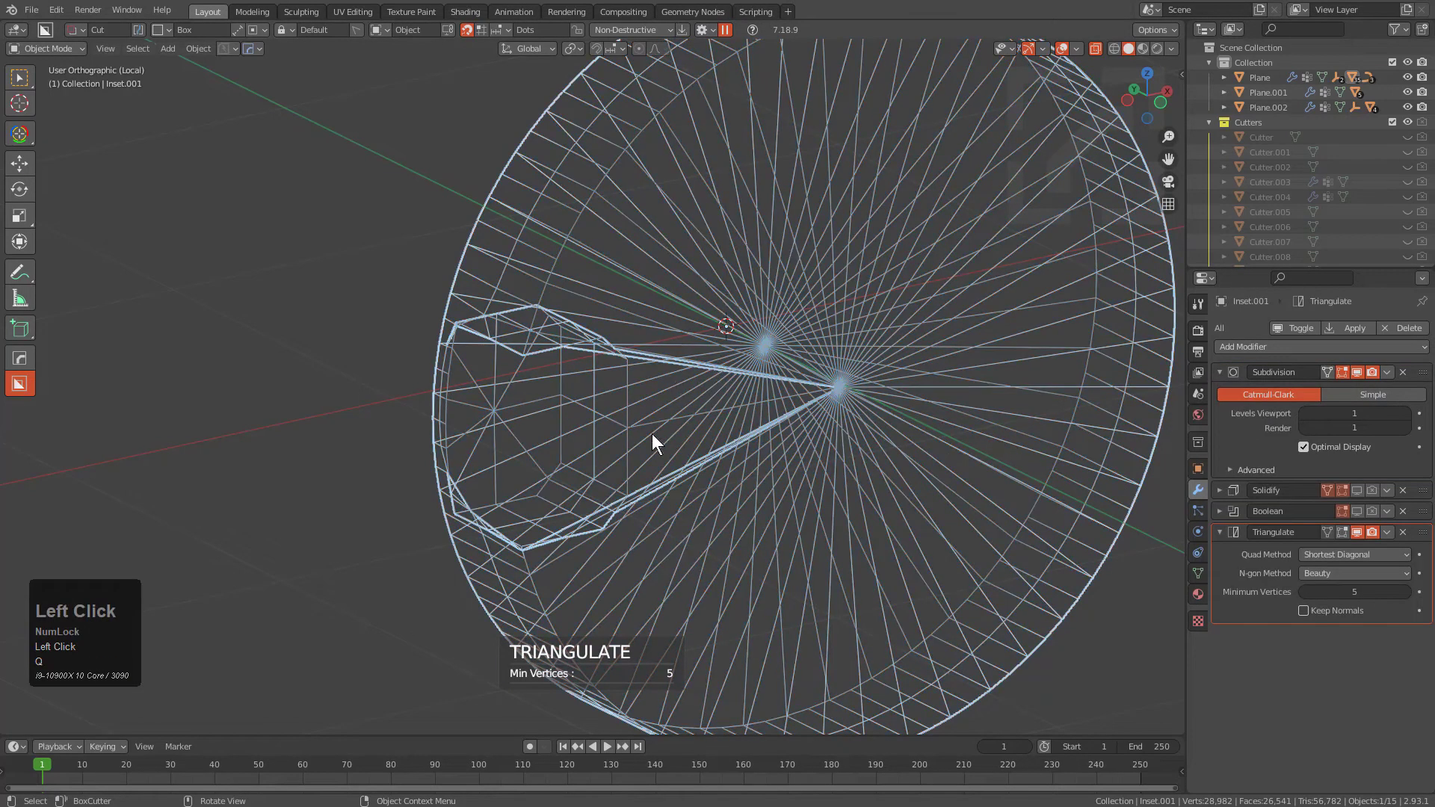
left_click_drag(1422, 534, 1426, 360)
key("alt+z")
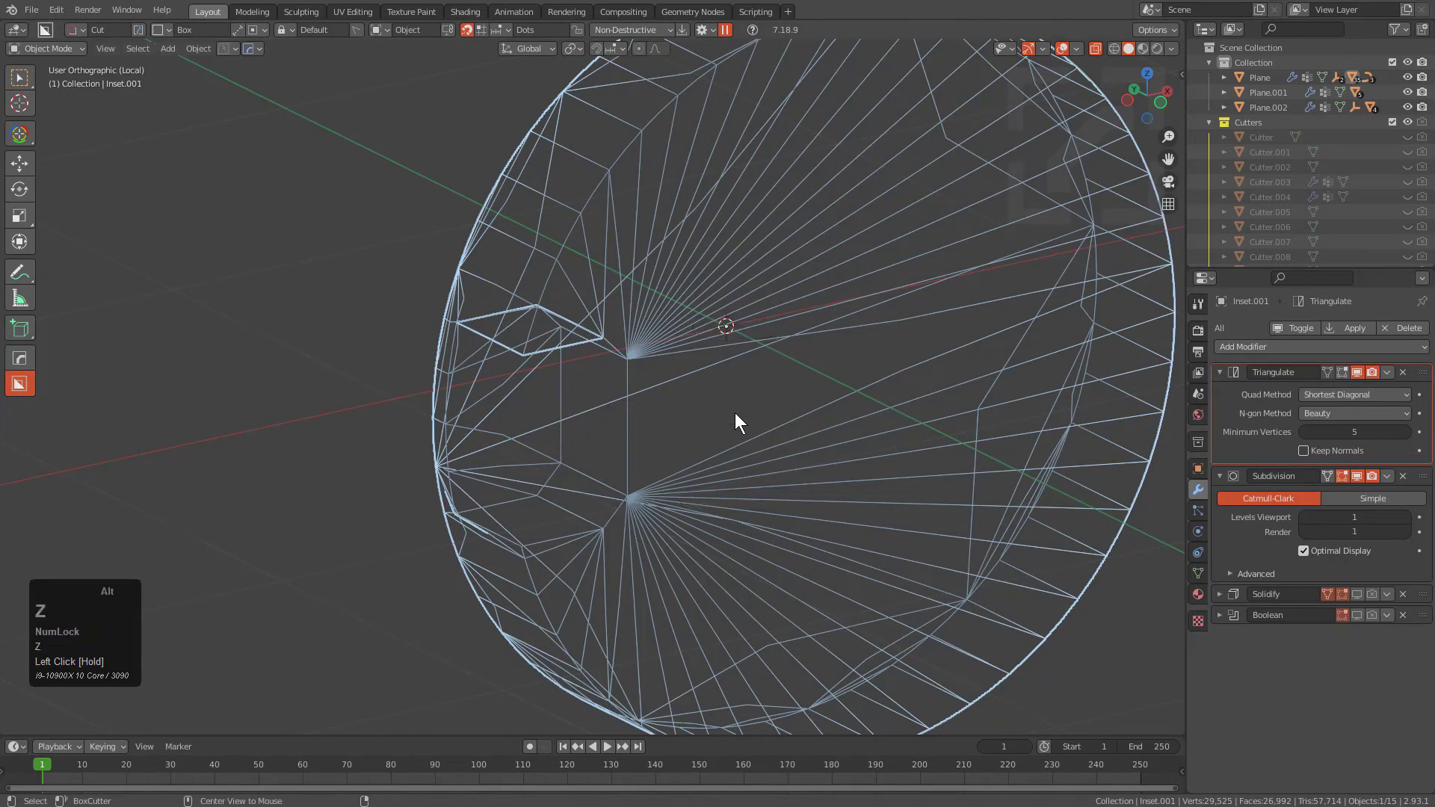
middle_click_drag(697, 392, 616, 288)
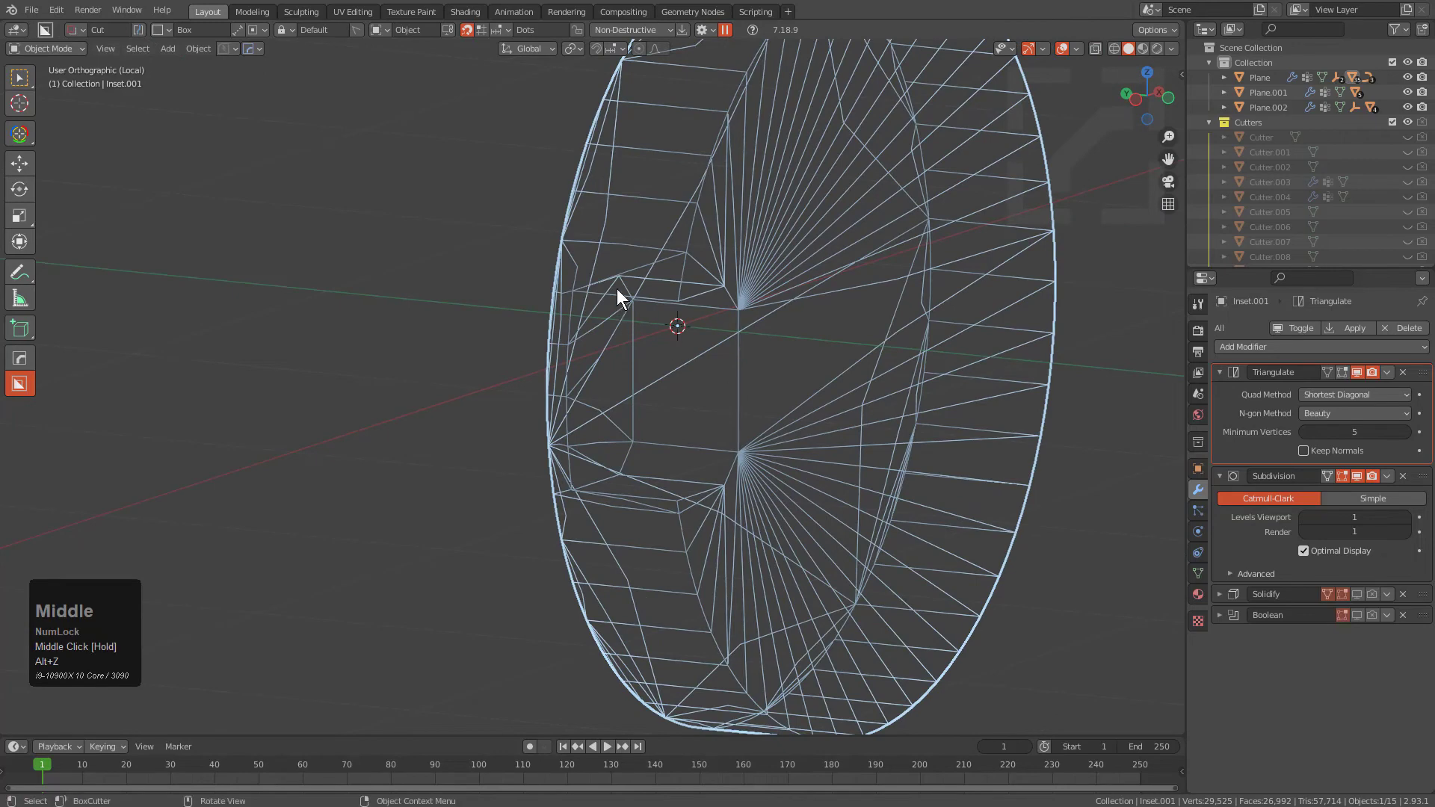
middle_click_drag(766, 221, 746, 281)
scroll(762, 283, "up", 3)
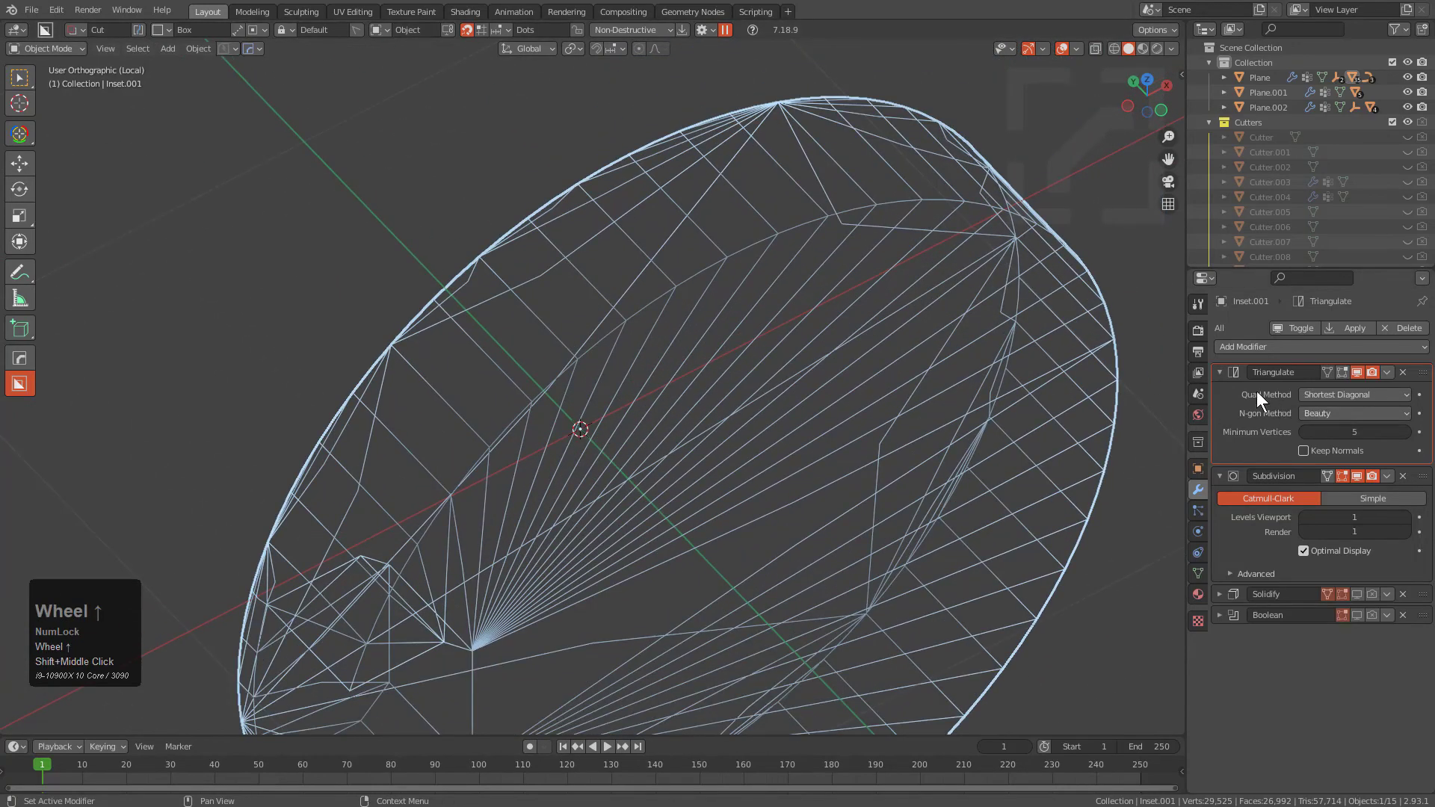
Collapse the Triangulate and Subdivision settings, leave local view, and show the inset's Solidify and Boolean modifiers in the viewport
left_click(1218, 371)
left_click(1219, 392)
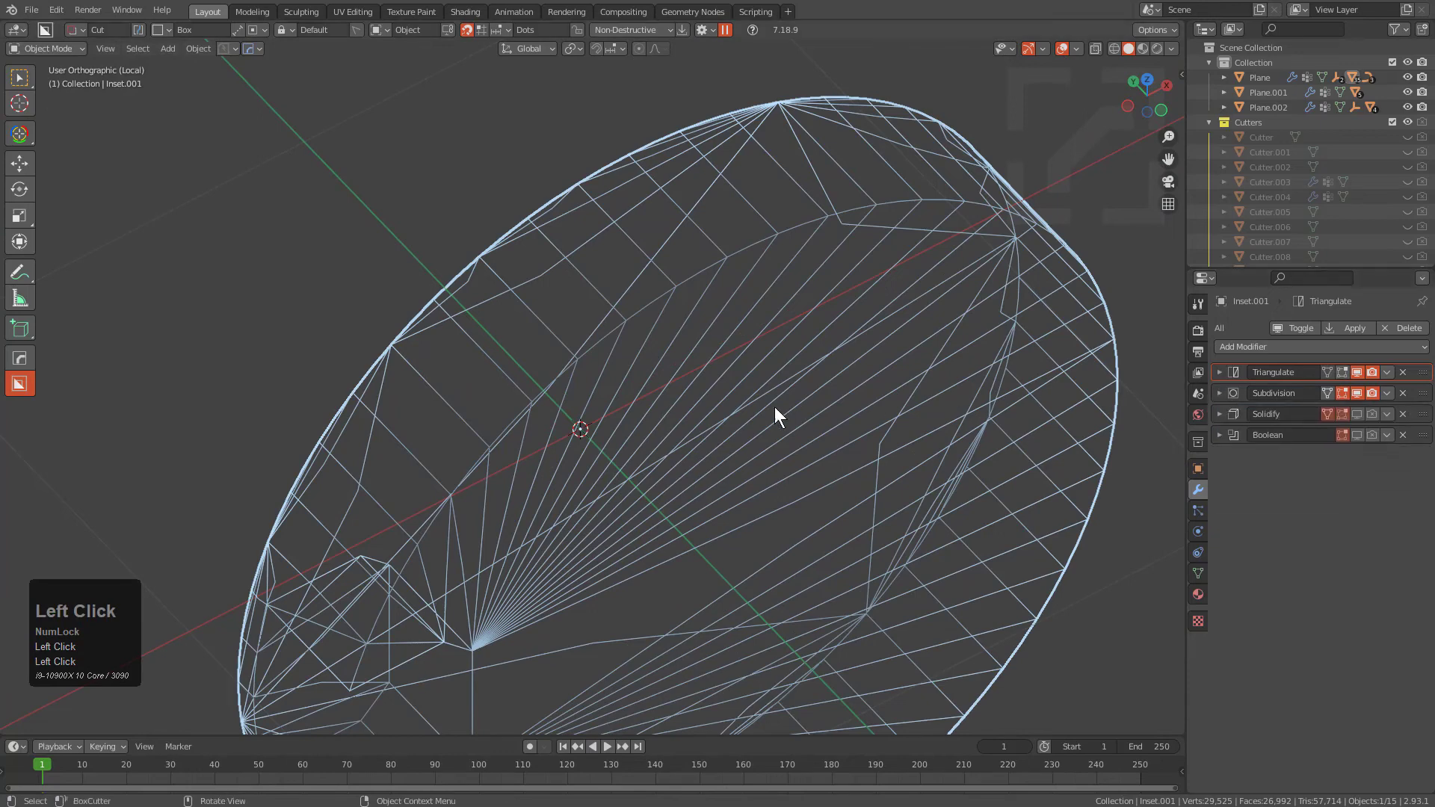
key("KP_Divide")
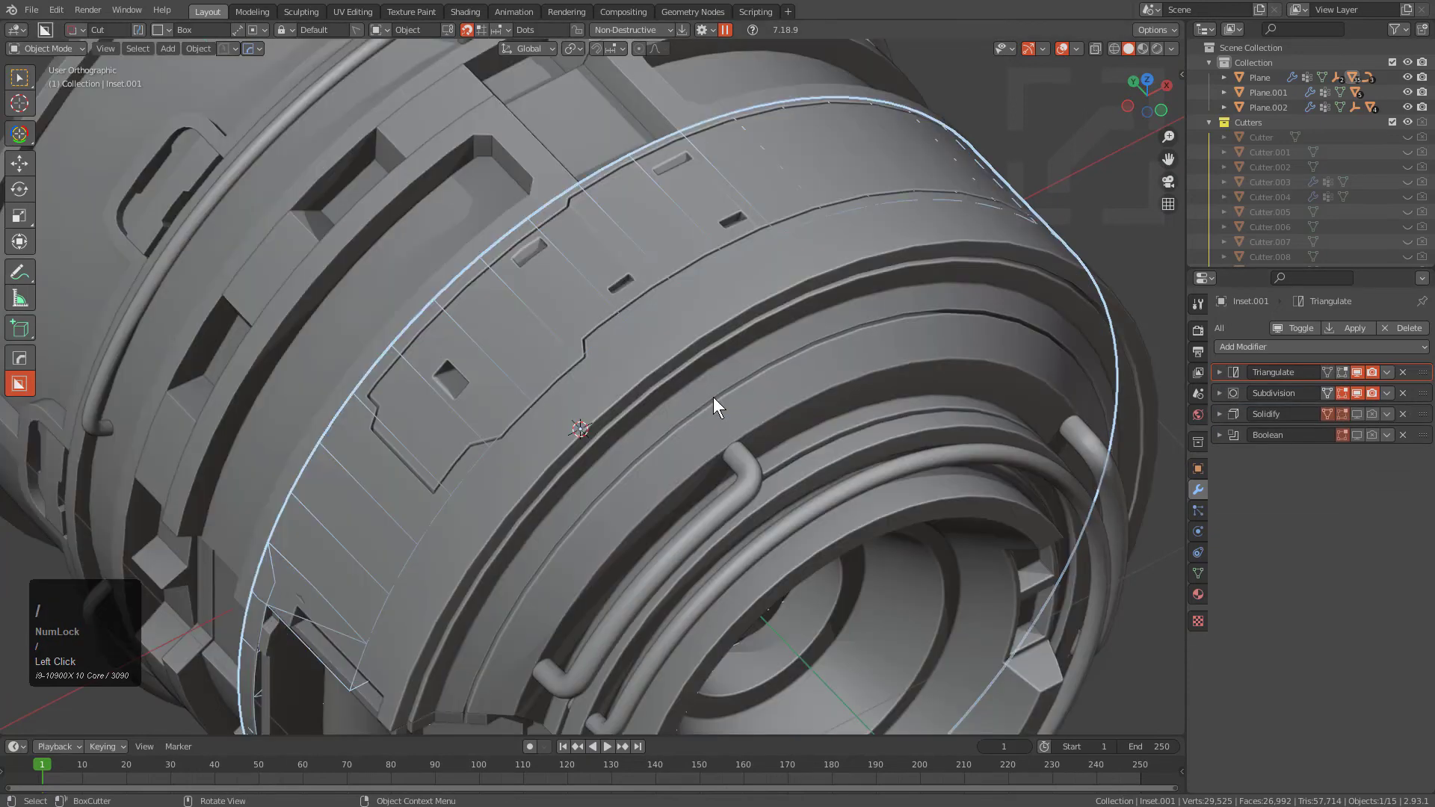
left_click(1357, 414)
left_click(1357, 434)
Show only the main collection so the cutters are hidden, and inspect the recess edges around the small notches up close
middle_click_drag(1056, 411, 898, 423)
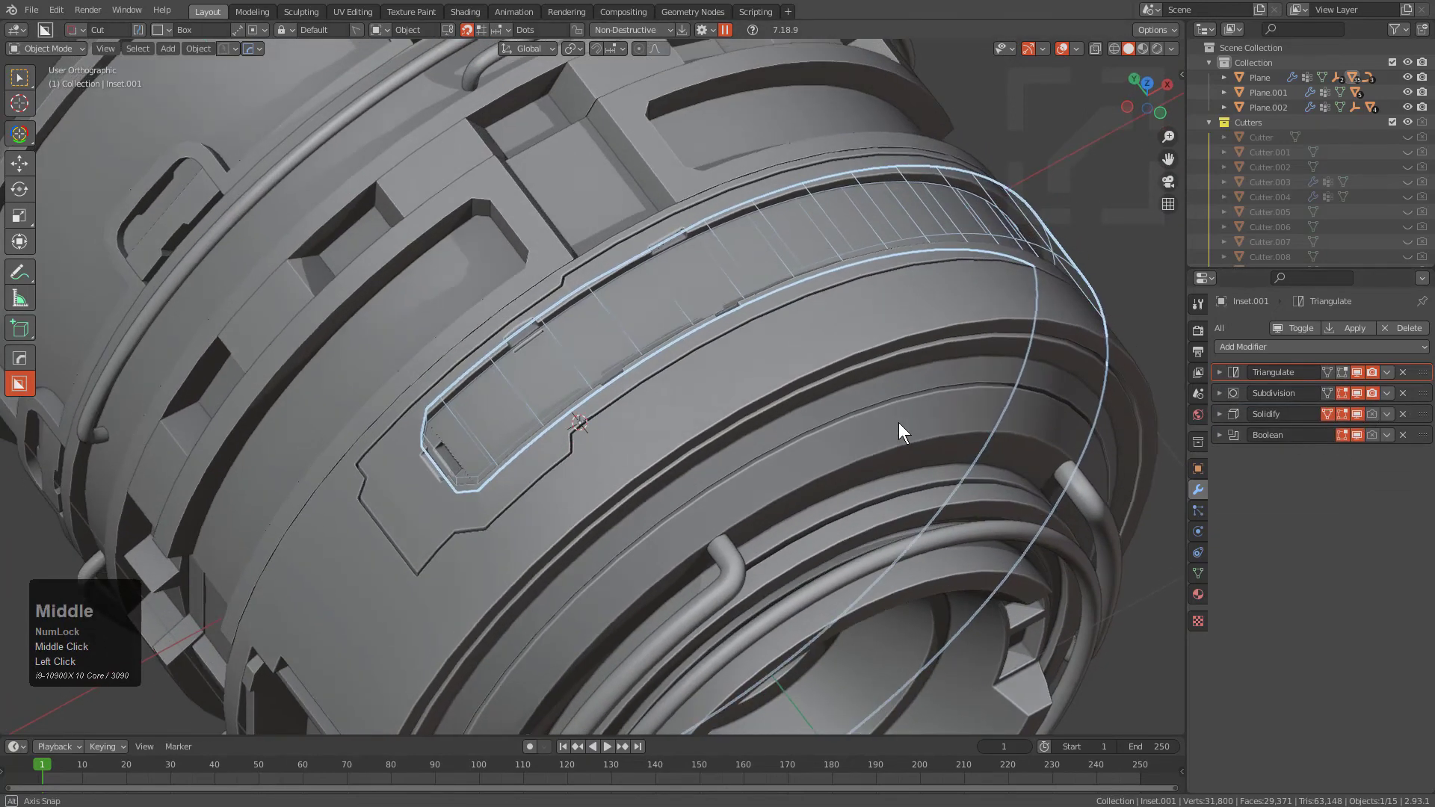
scroll(550, 360, "up", 6)
key("1")
middle_click_drag(544, 364, 436, 407)
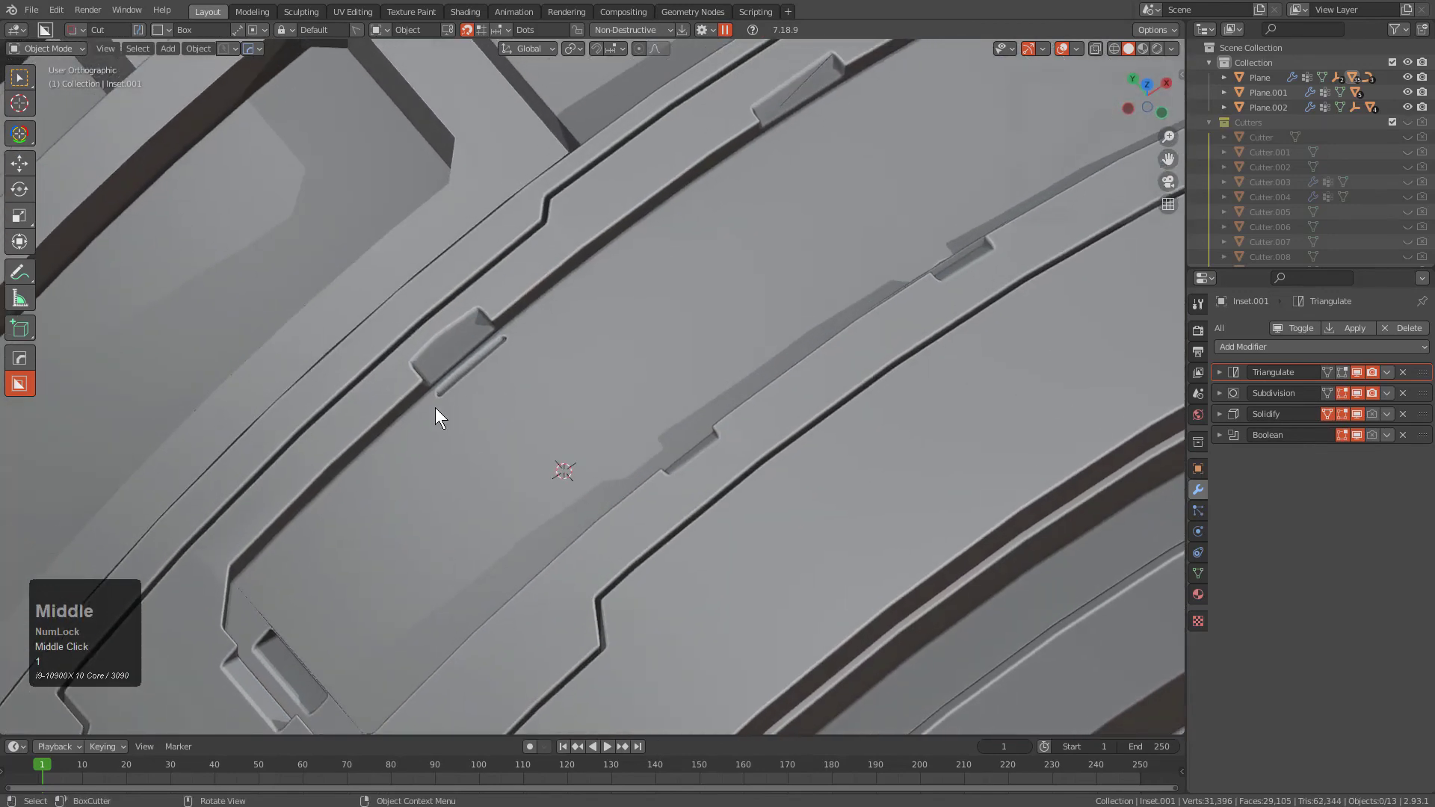
Expand the Subdivision settings and compare the recess with the modifier's viewport display off and on
left_click(1221, 394)
left_click(1357, 393)
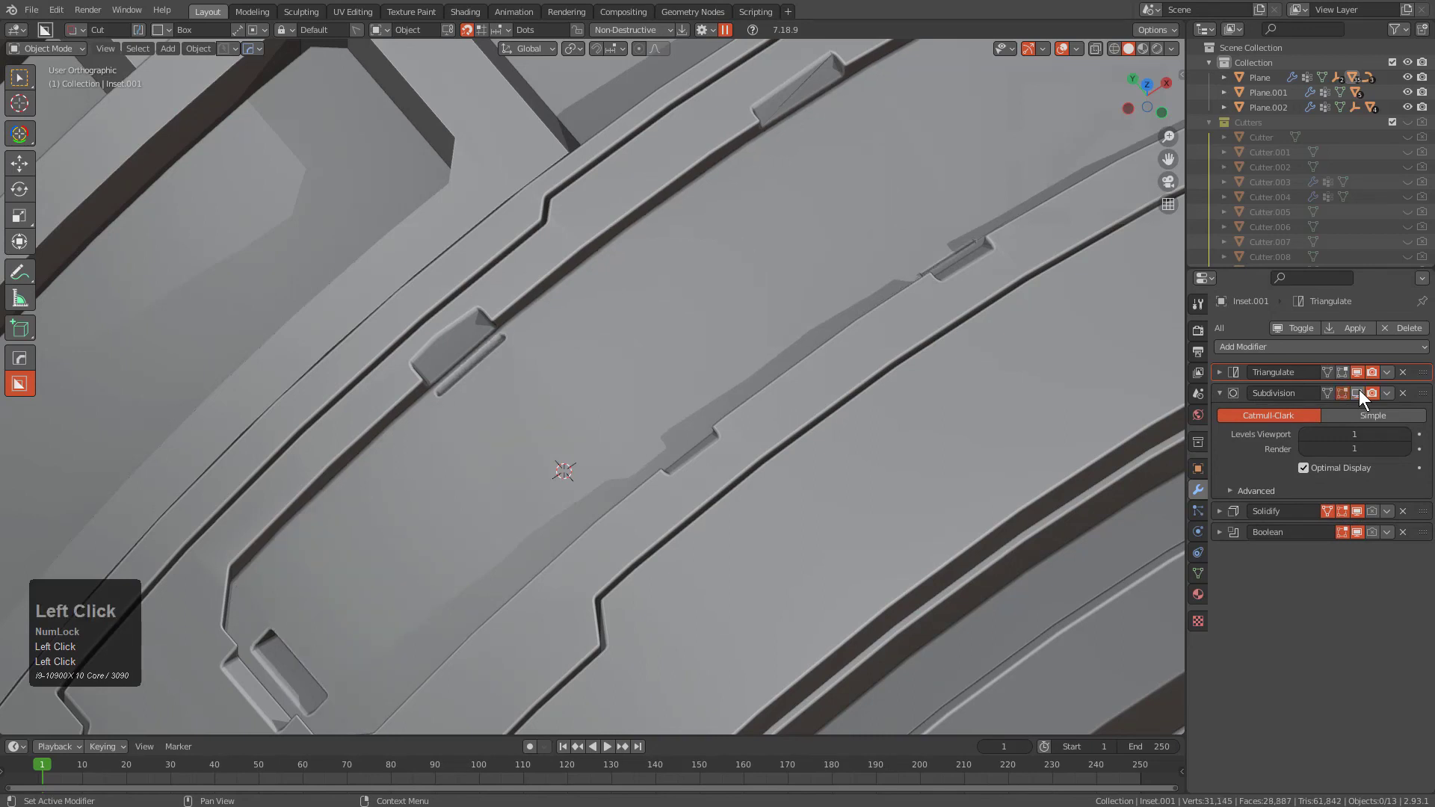
left_click(1357, 393)
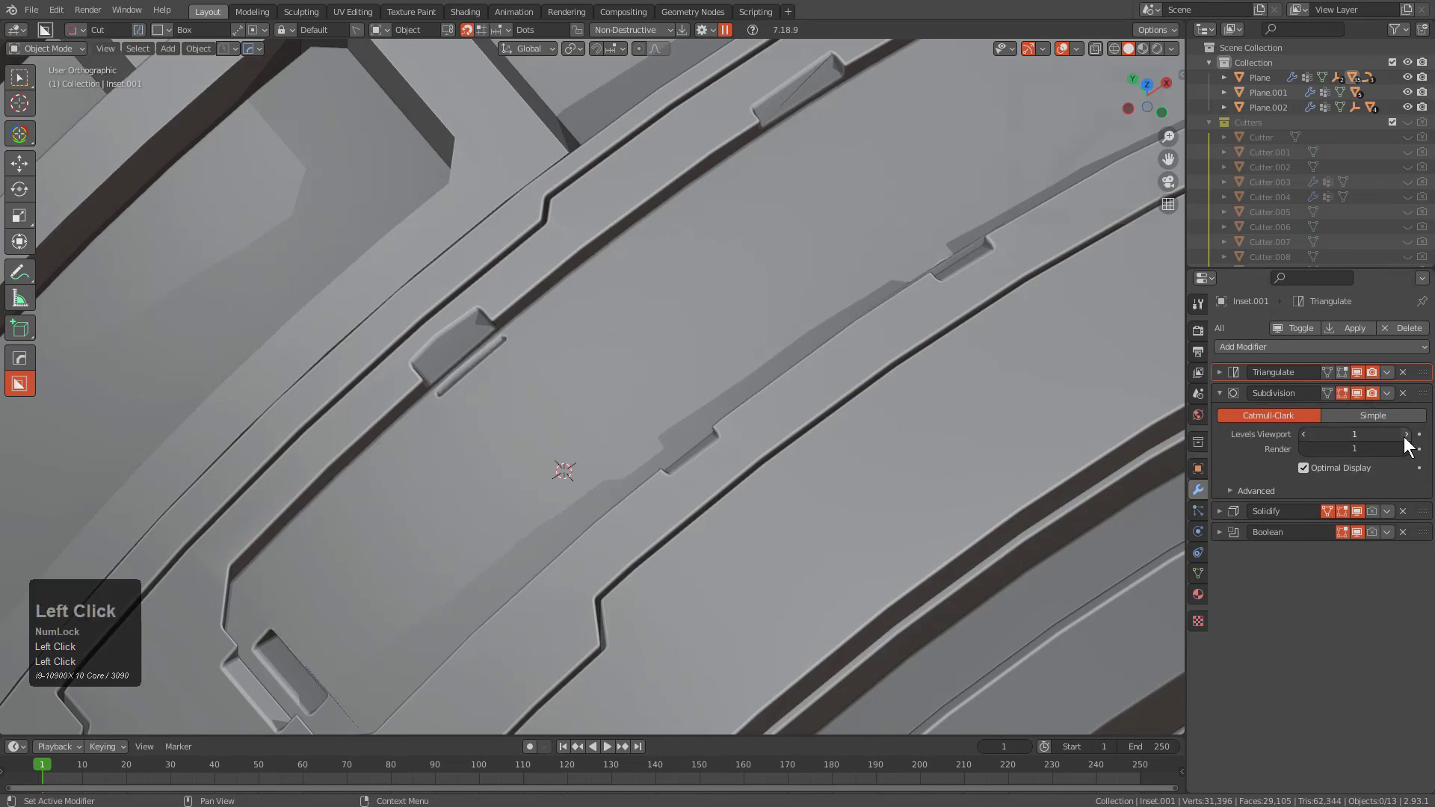